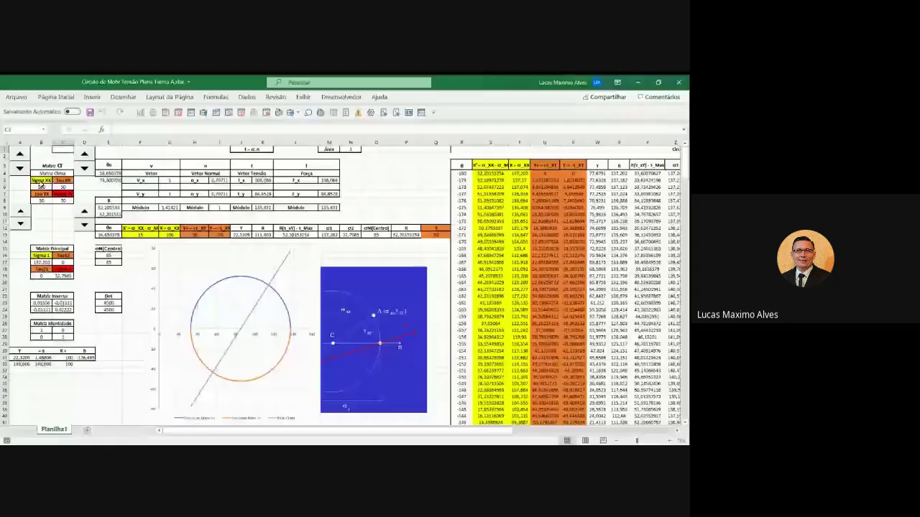
Step: Enter the plane stress matrix with Sigma XX at 20, Sigma YY at -50 and Tau XY at -25
left_click(41, 185)
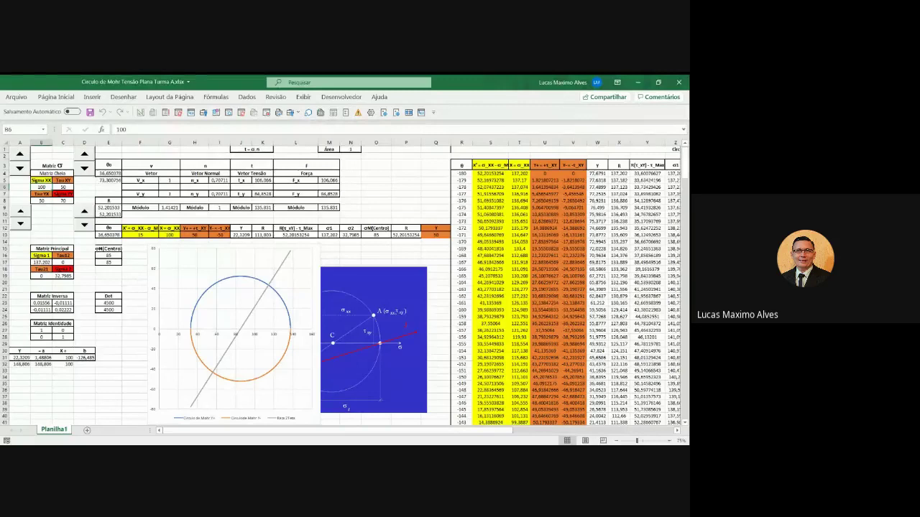
type("20")
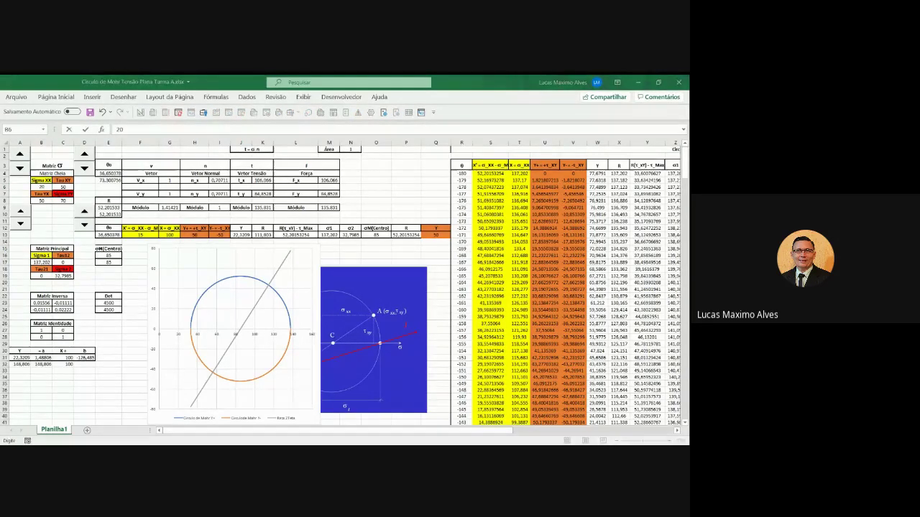
left_click(60, 200)
key("BackSpace")
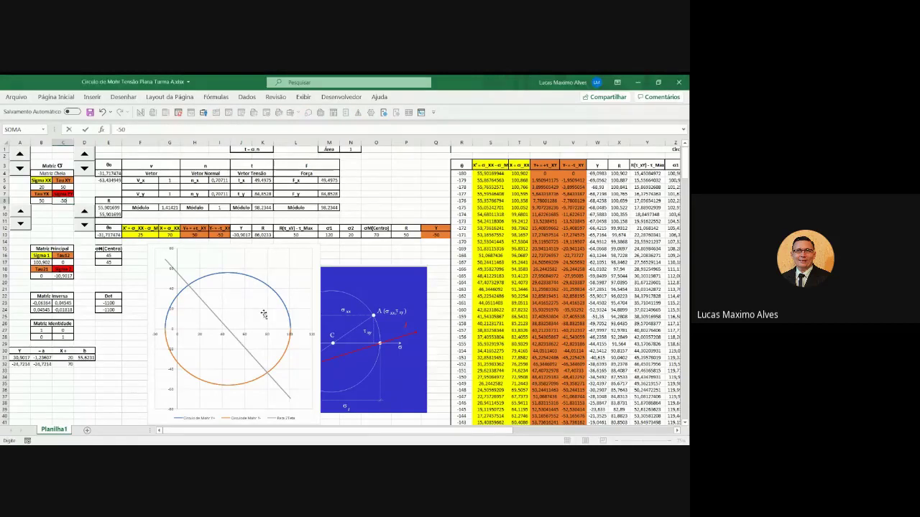
left_click(63, 187)
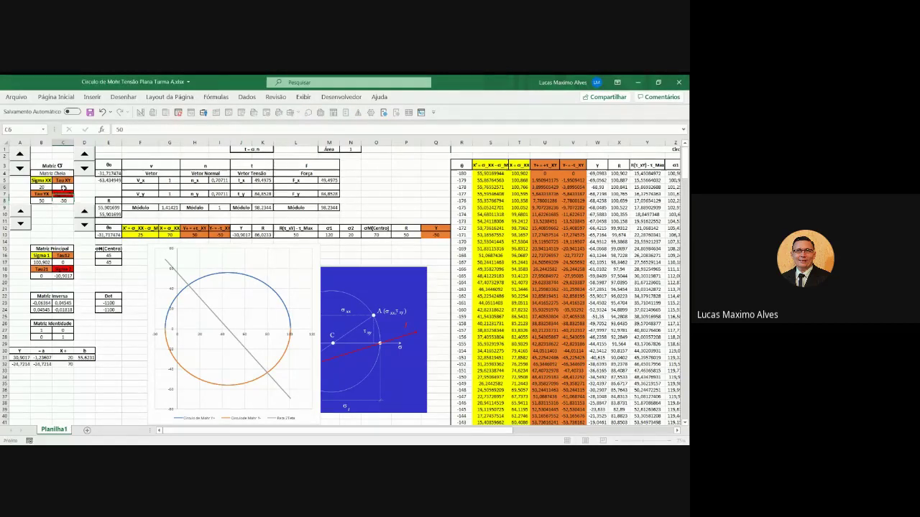
type("-25")
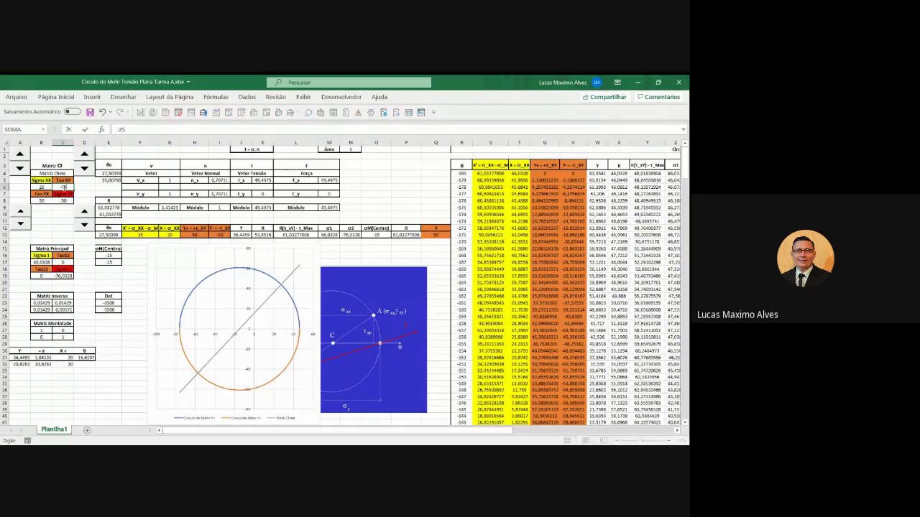
left_click(61, 223)
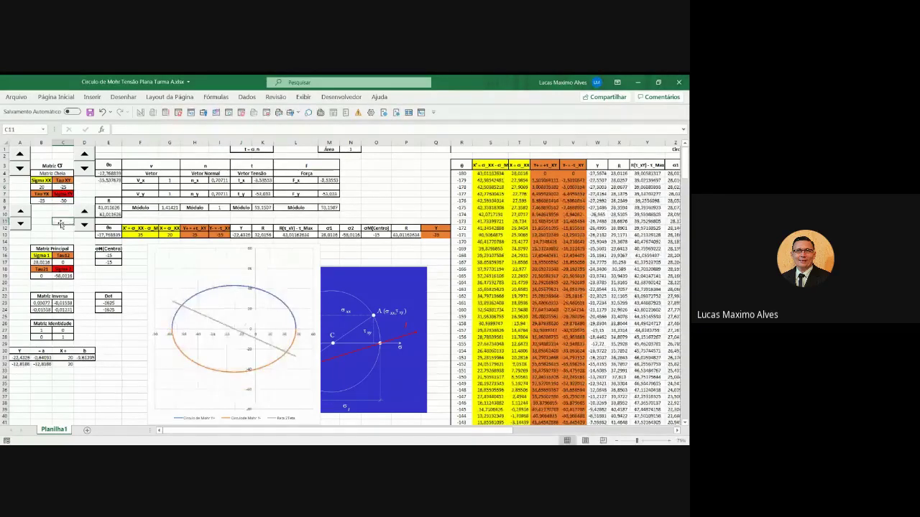
Step: Enlarge the Mohr circle chart upward and reduce its width so that the ellipse appears as a round circle
left_click(179, 264)
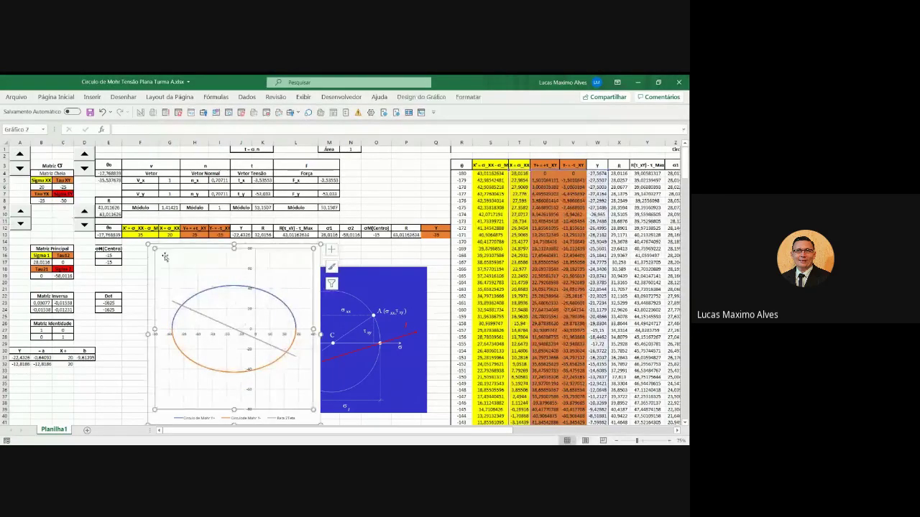
double_click(149, 247)
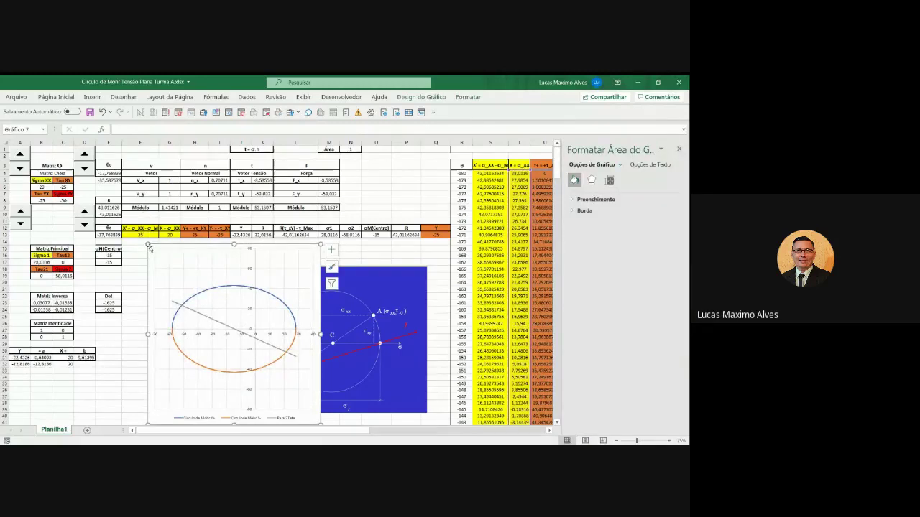
left_click_drag(149, 246, 144, 168)
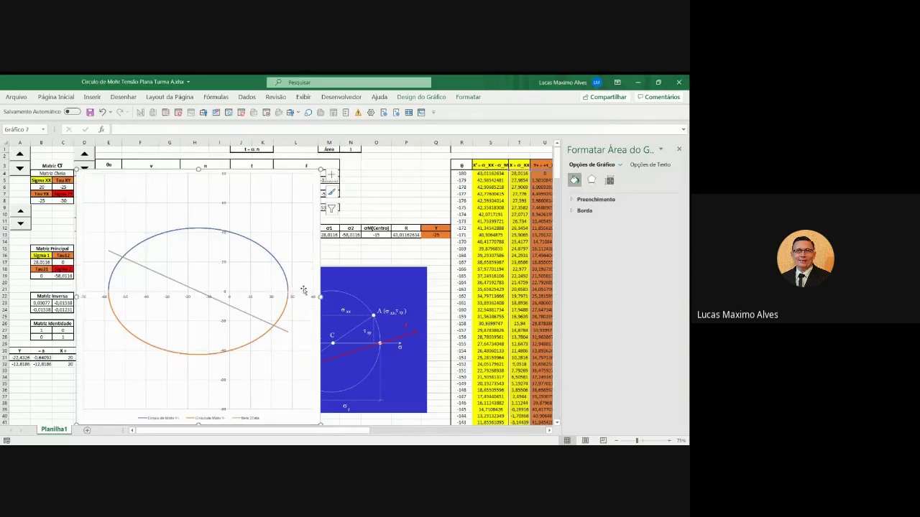
left_click_drag(321, 296, 257, 297)
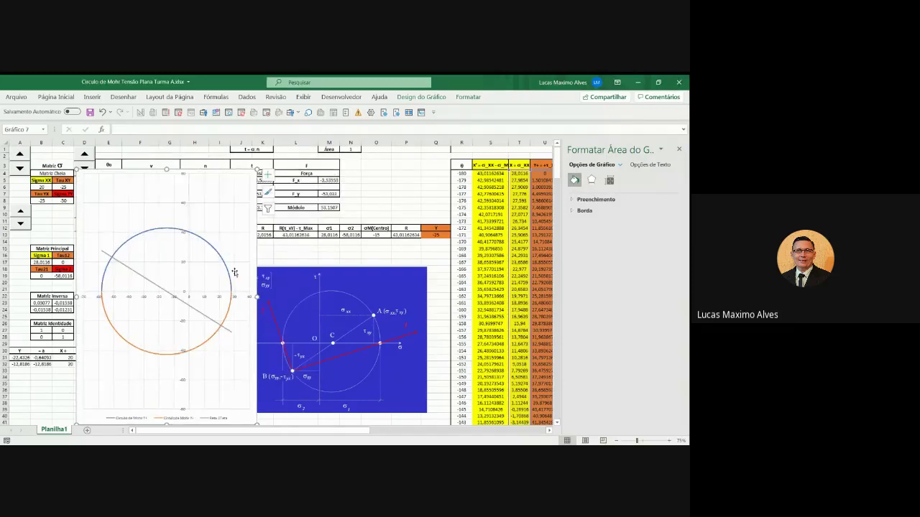
left_click(236, 200)
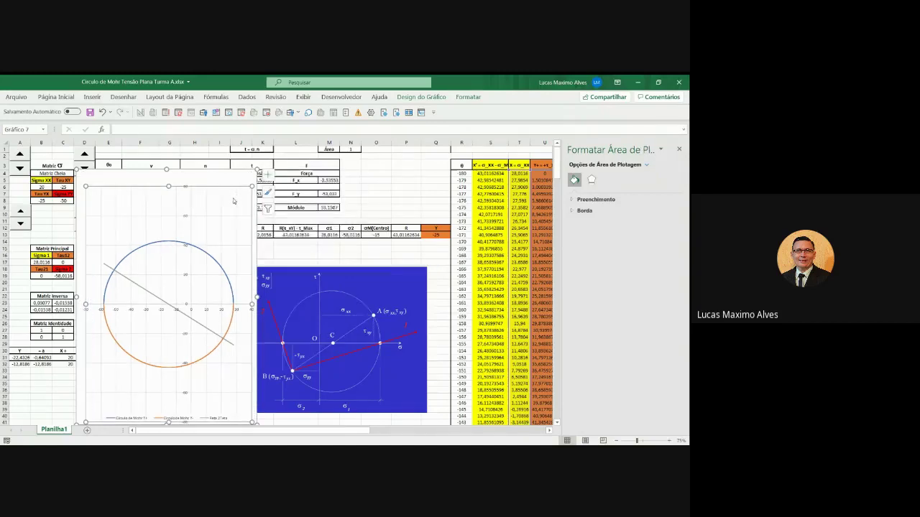
left_click(267, 191)
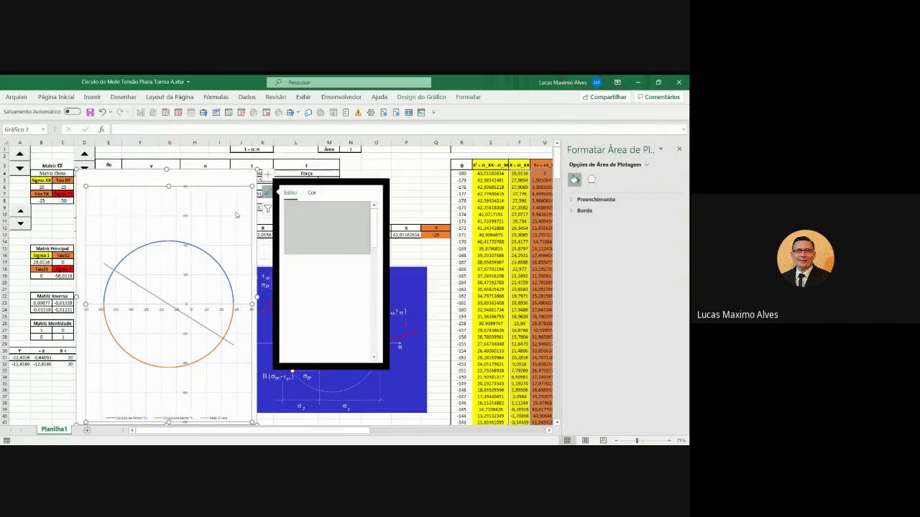
left_click(219, 181)
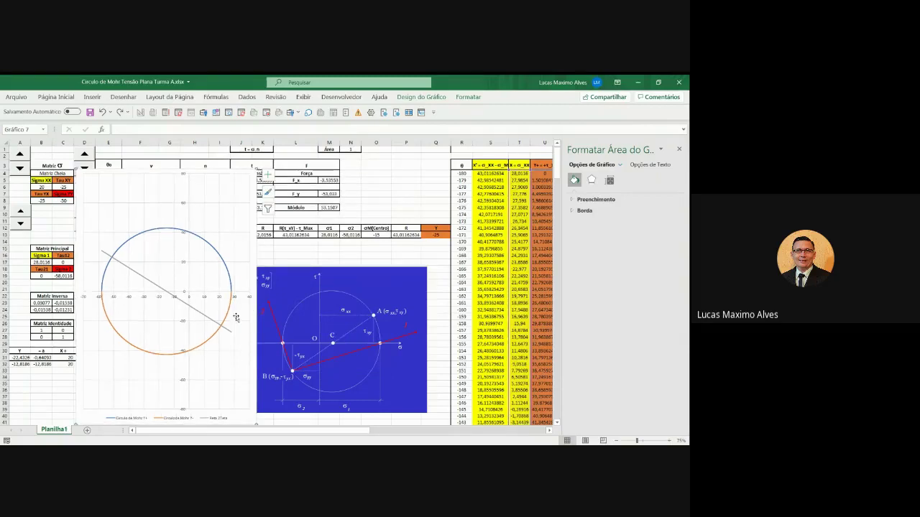
left_click(259, 271)
left_click(253, 254)
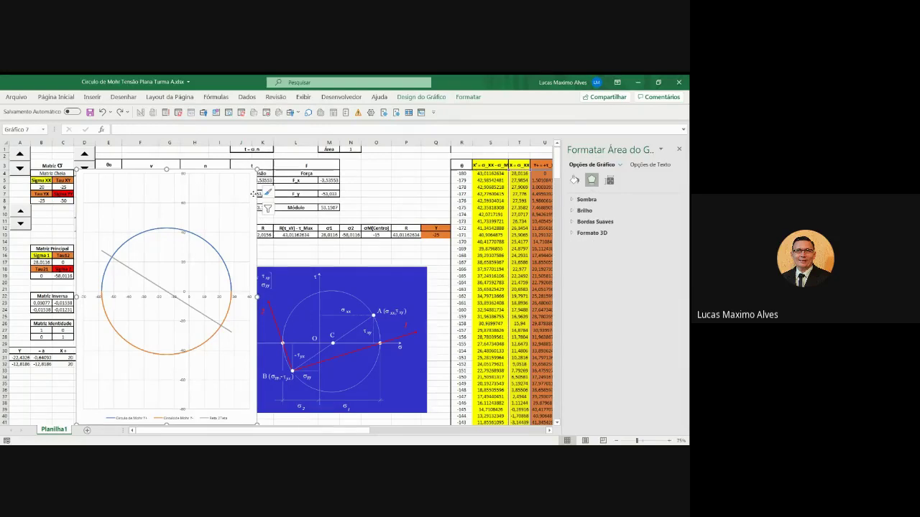
Step: Move the Mohr circle chart down below row 13 to uncover the calculation tables, then leave the chart selection
mouse_move(253, 193)
left_mouse_down()
mouse_move(317, 267)
mouse_move(365, 261)
mouse_move(341, 289)
mouse_move(312, 270)
left_mouse_up()
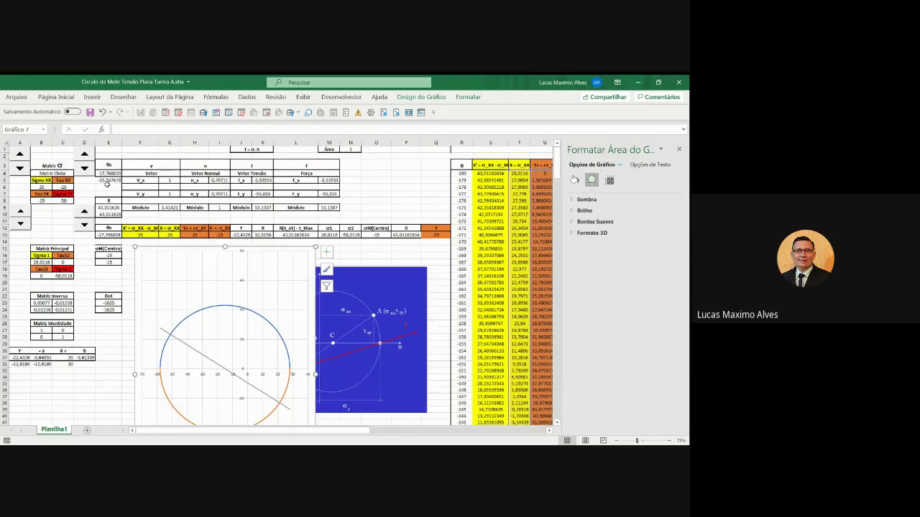
left_click(110, 181)
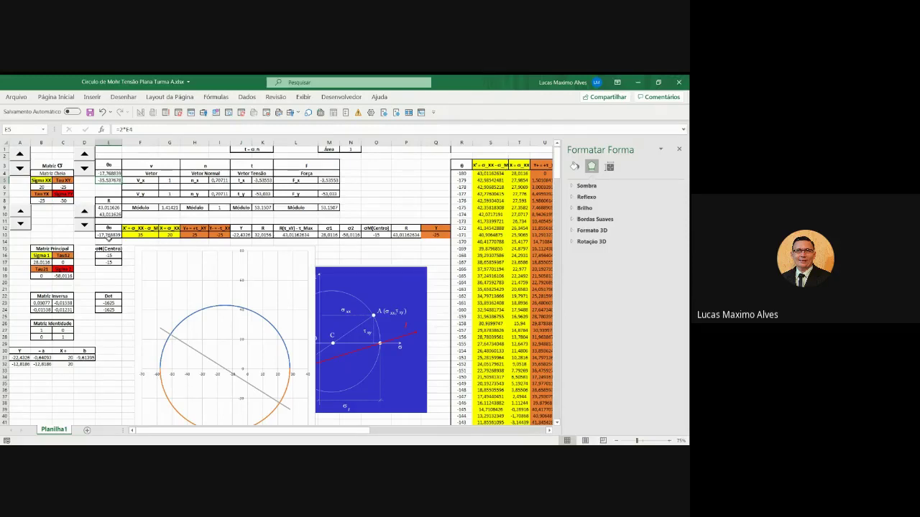
Step: Add 30 degrees to the angle in cell E13 with the formula =E4+30
left_click(111, 235)
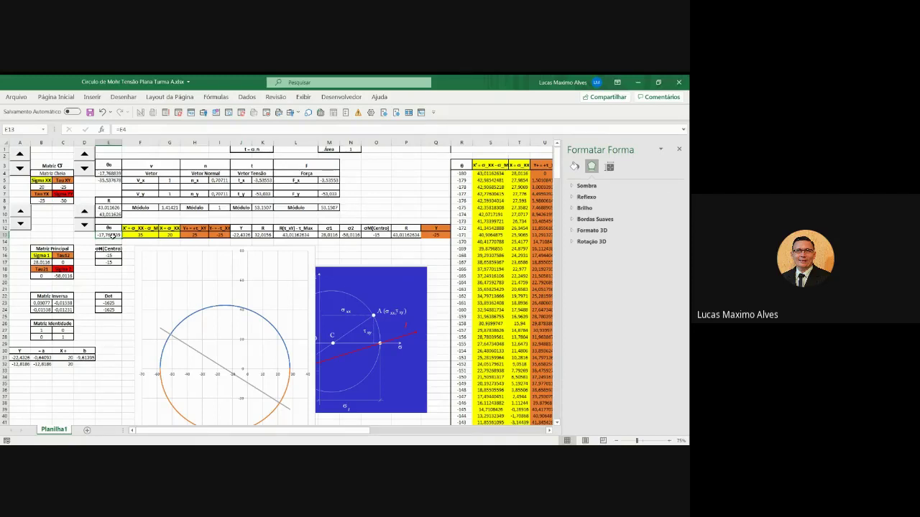
left_click(133, 130)
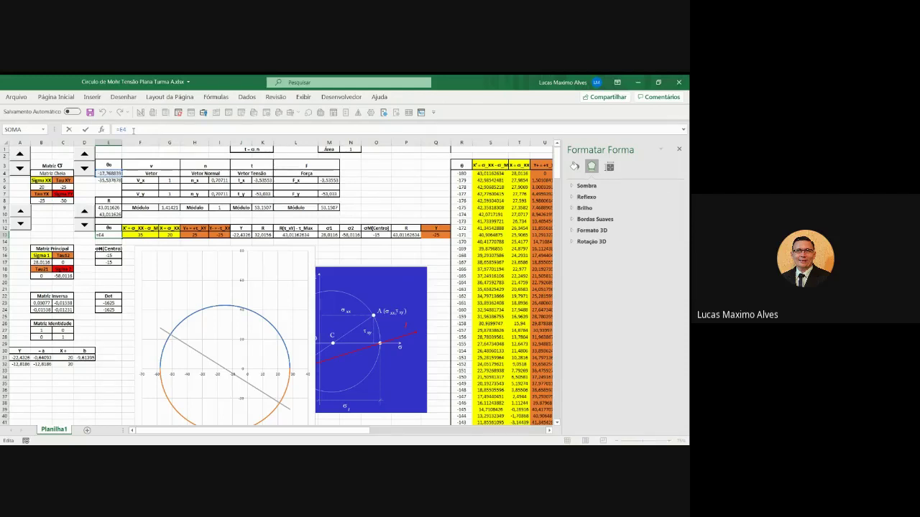
type("+30")
key("Return")
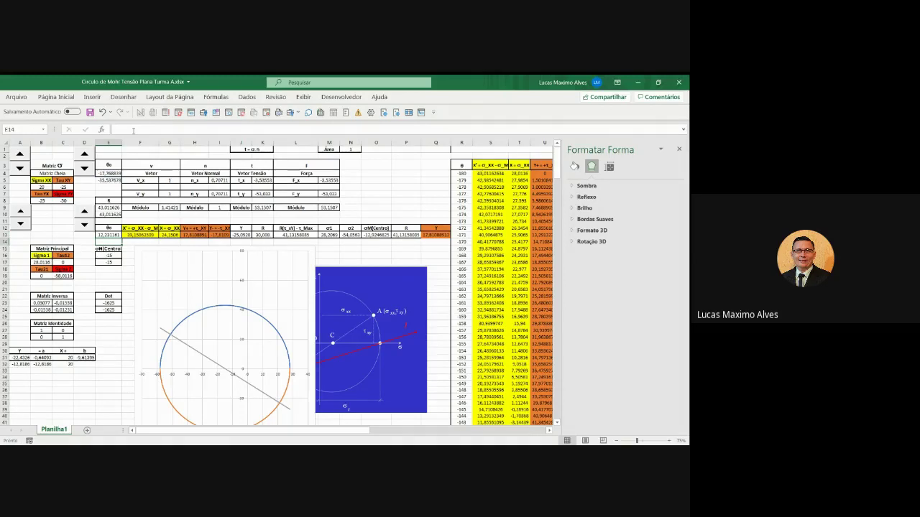
left_click(111, 235)
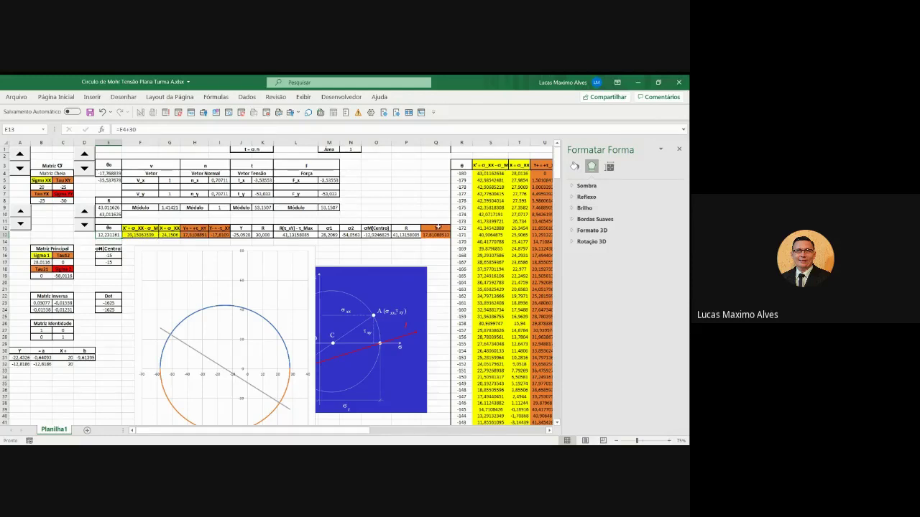
Step: Close the shape formatting pane and inspect the transformed normal and shear stress formulas in cells G13 to I13
left_click(679, 150)
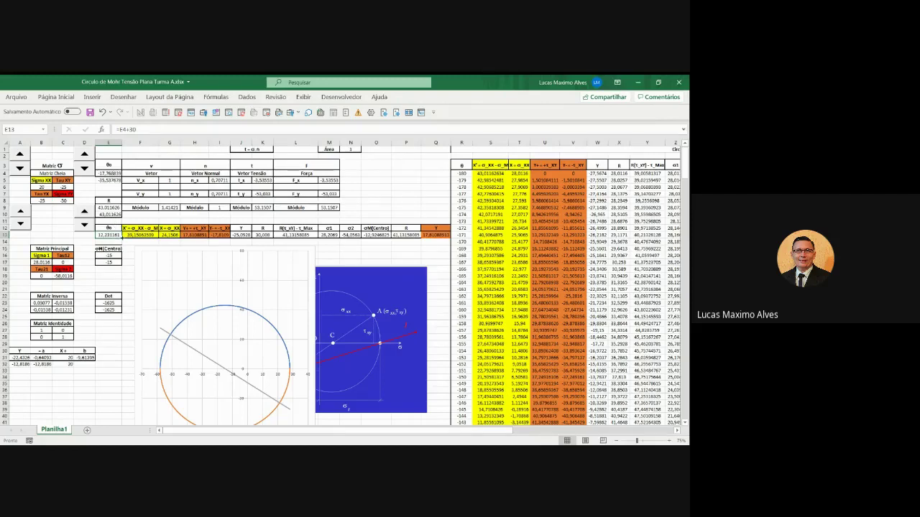
left_click(173, 235)
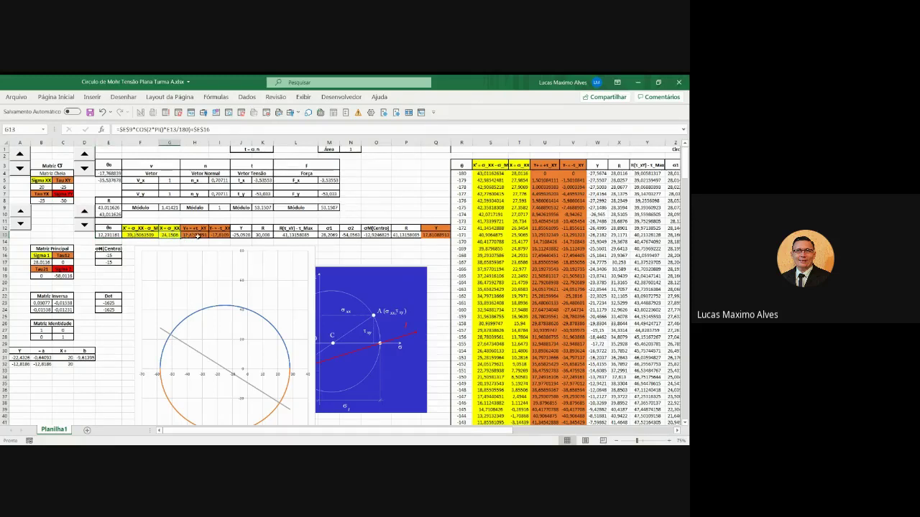
left_click(198, 236)
left_click(214, 235)
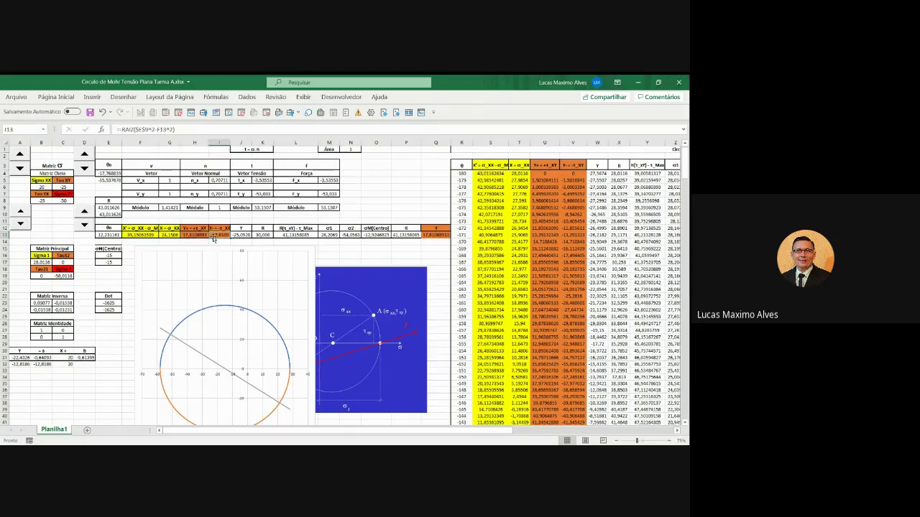
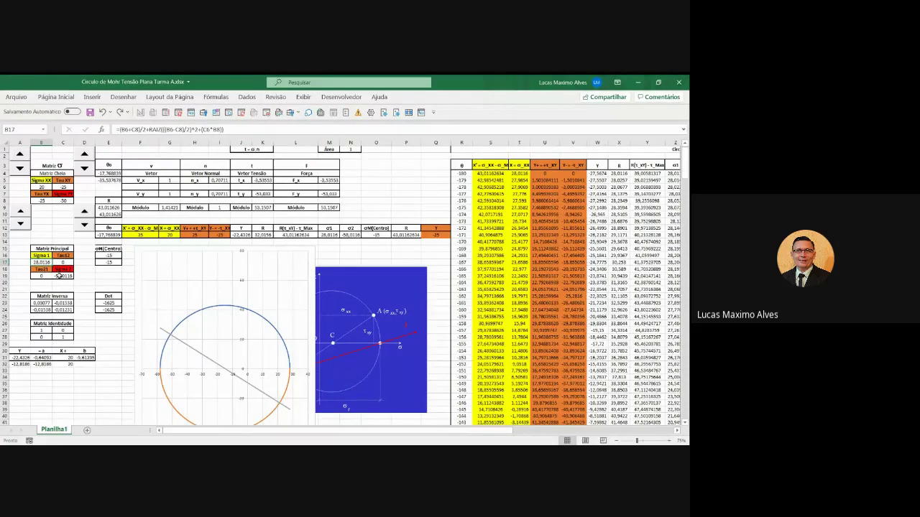
Step: Inspect the formulas for the second principal stress in C19 and the circle's centre in E17
left_click(59, 276)
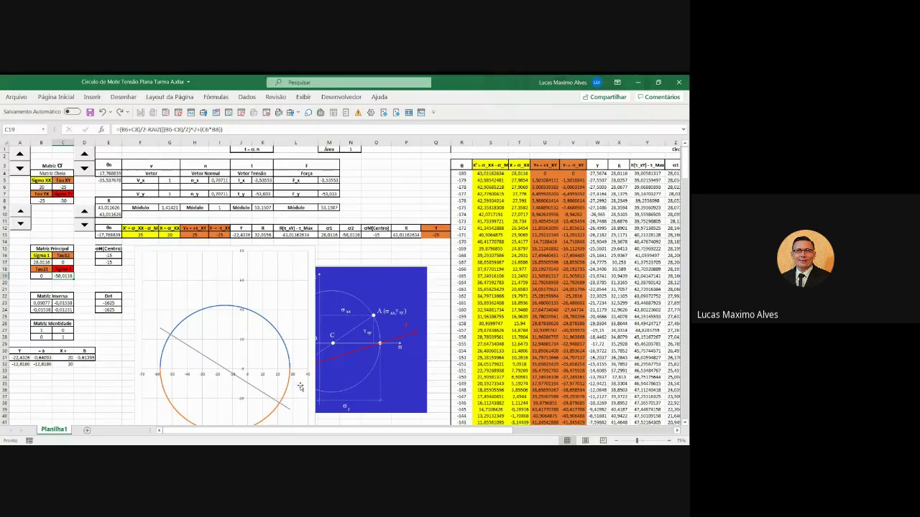
left_click(110, 263)
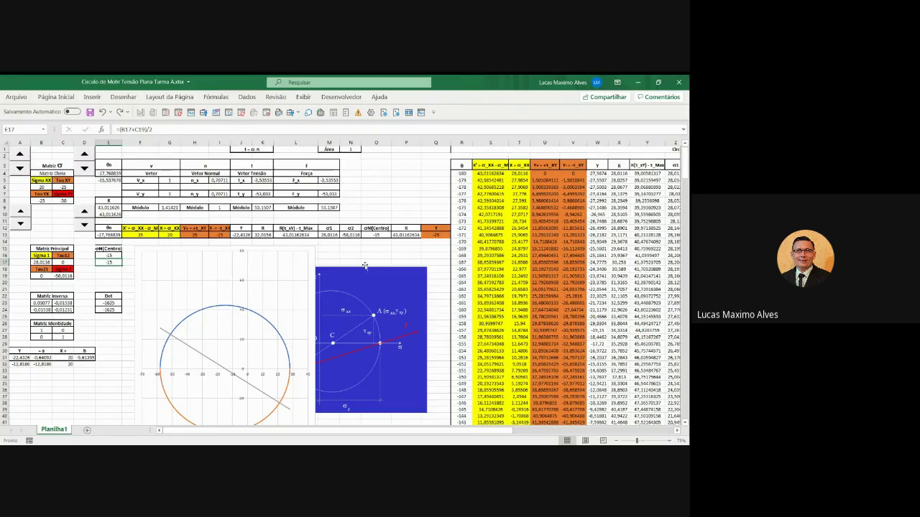
left_click(385, 249)
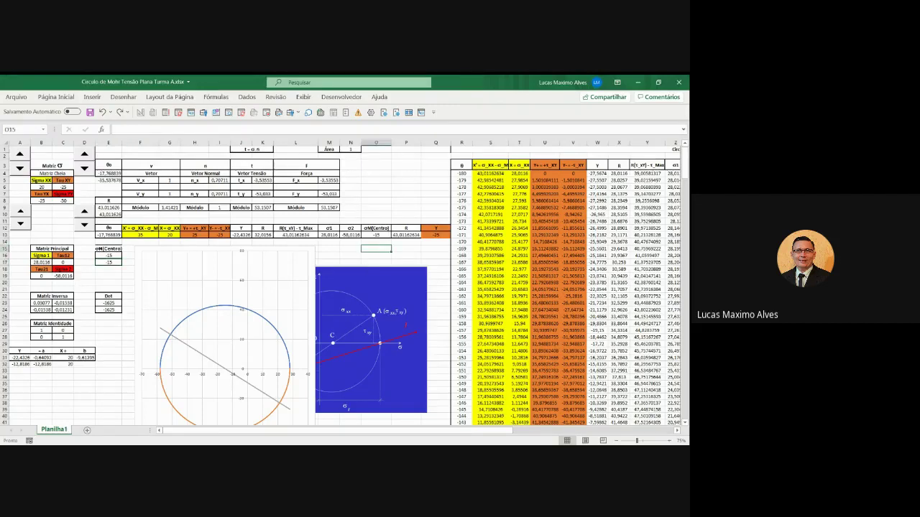
key("alt+Tab")
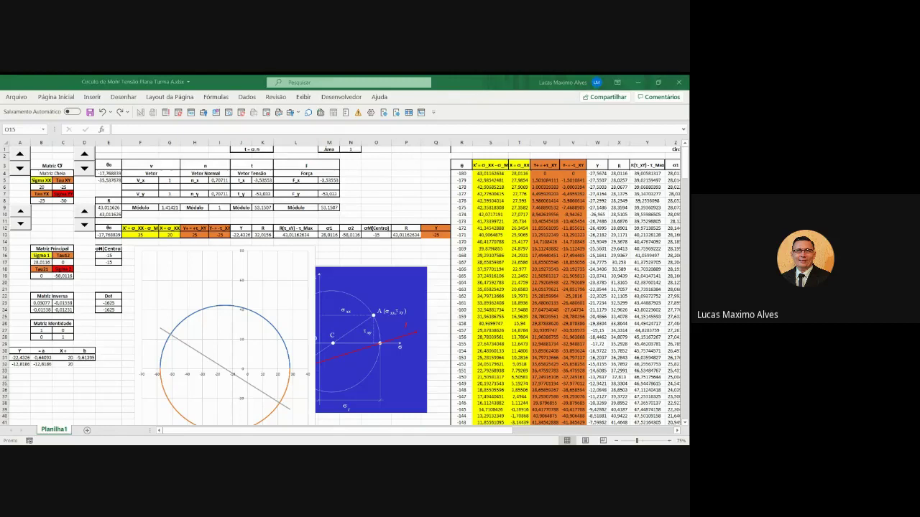
key("alt+Tab")
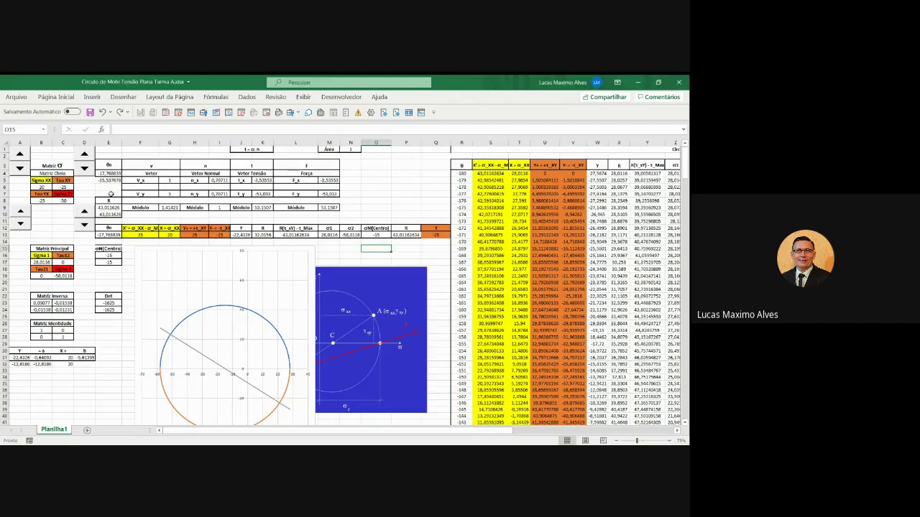
Step: Redo the 30-degree addition to the angle in E13 to view its effect on row 13, and undo it again
left_click(119, 112)
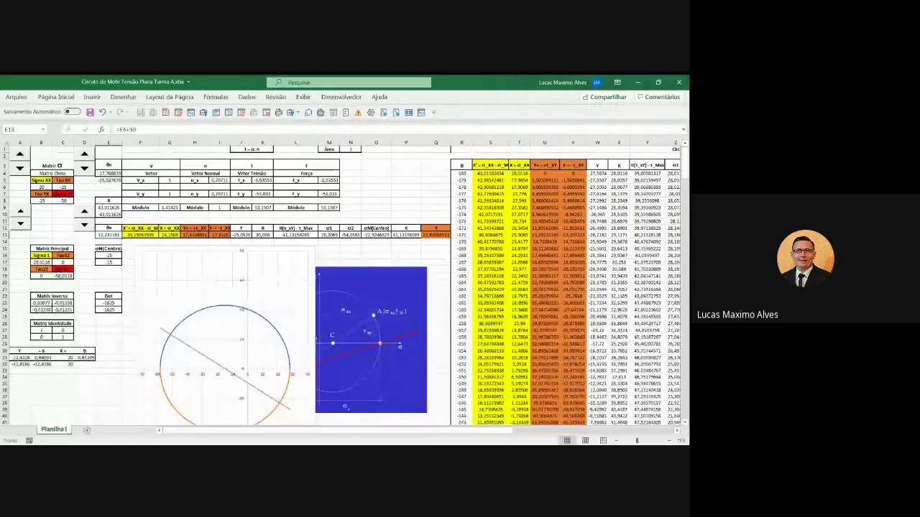
left_click(178, 294)
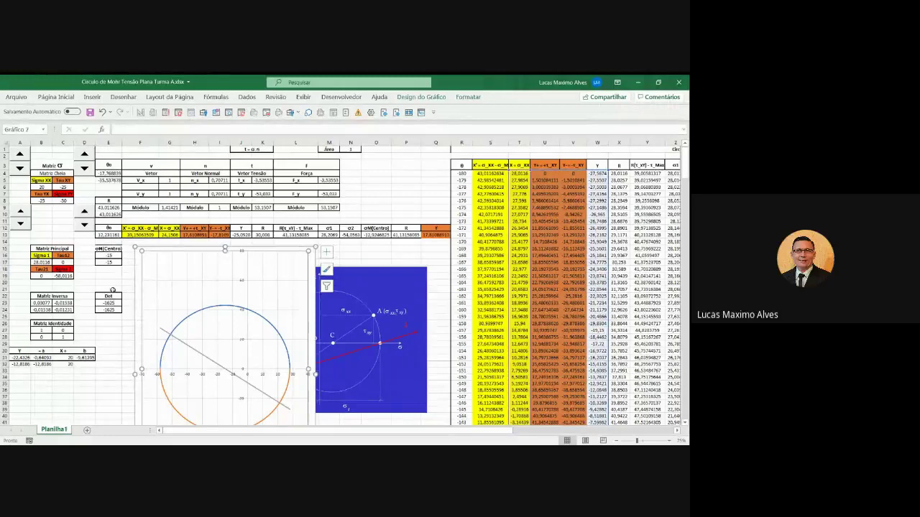
left_click(103, 113)
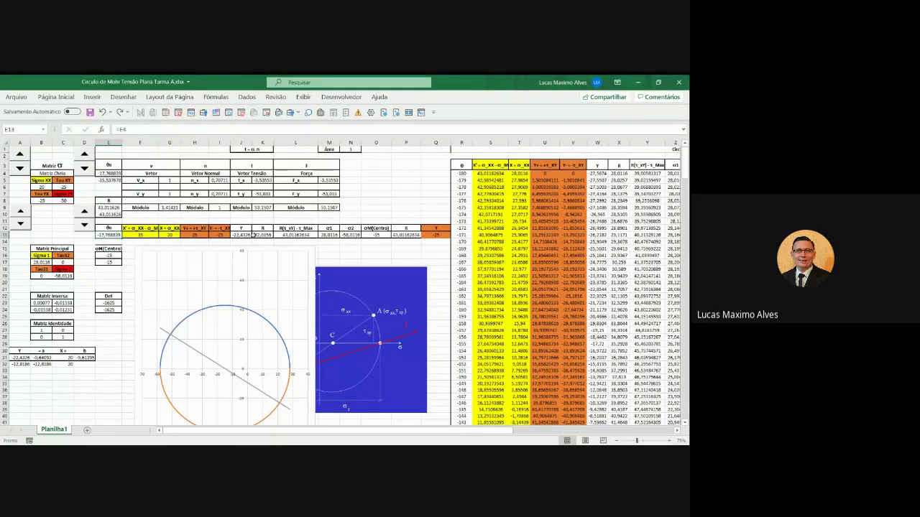
Step: Inspect the radius and maximum shear stress formula in L13 and highlight cells L11 to L14
left_click(294, 236)
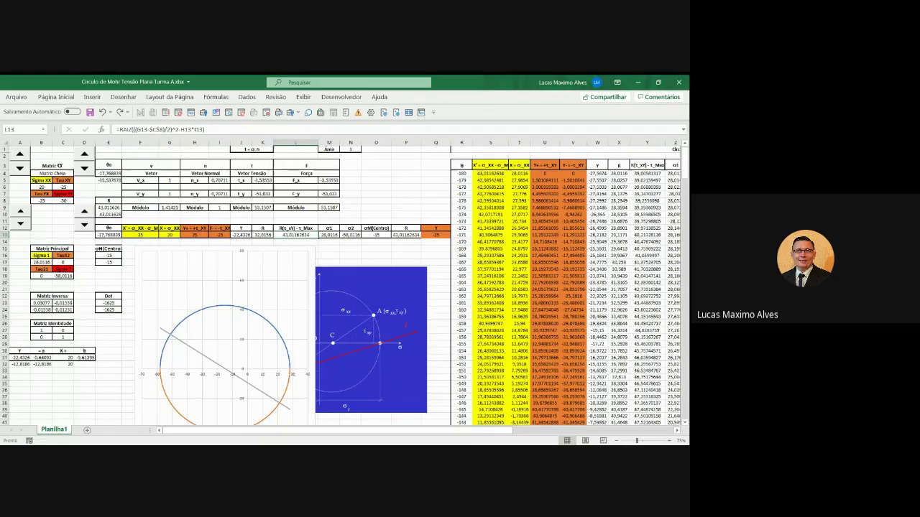
left_click(446, 452)
left_click_drag(293, 227, 305, 240)
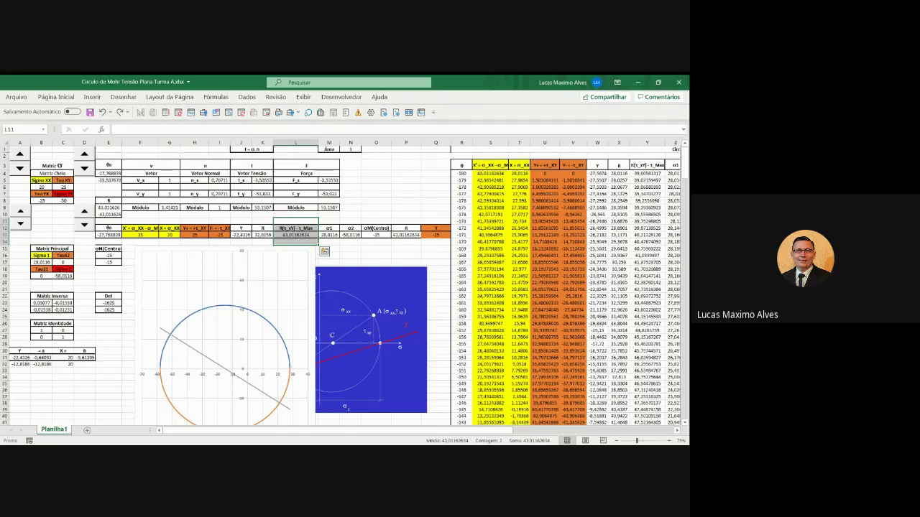
key("alt+Tab")
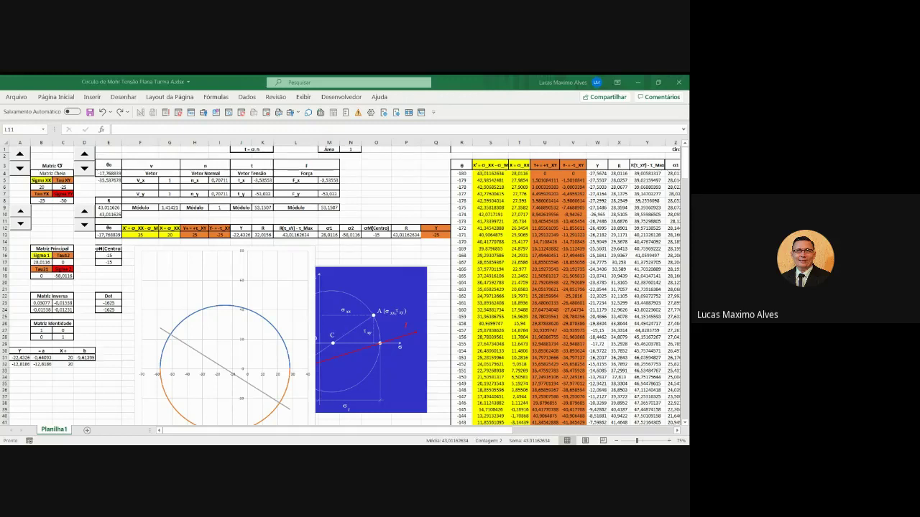
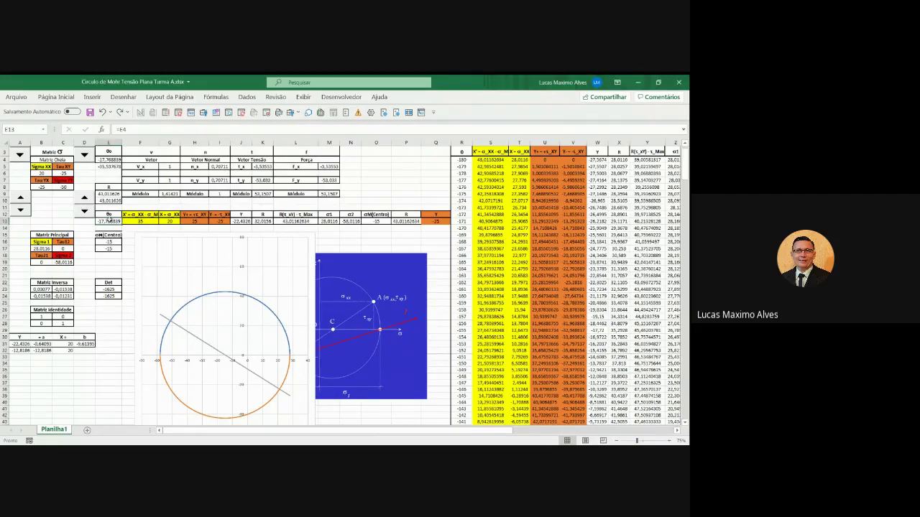
Step: Try an angle of 45 degrees in E13, compare it with the formula in E4, and undo the entry
type("45")
key("Return")
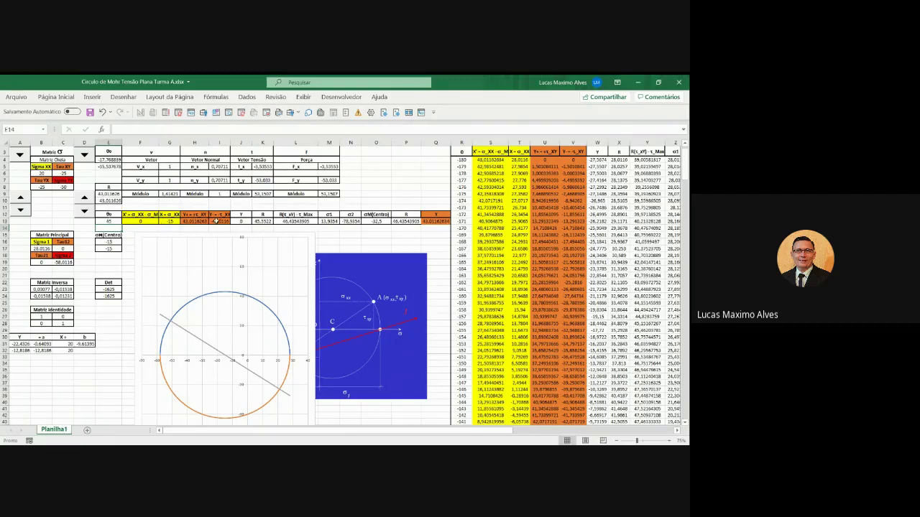
left_click(114, 221)
left_click(105, 159)
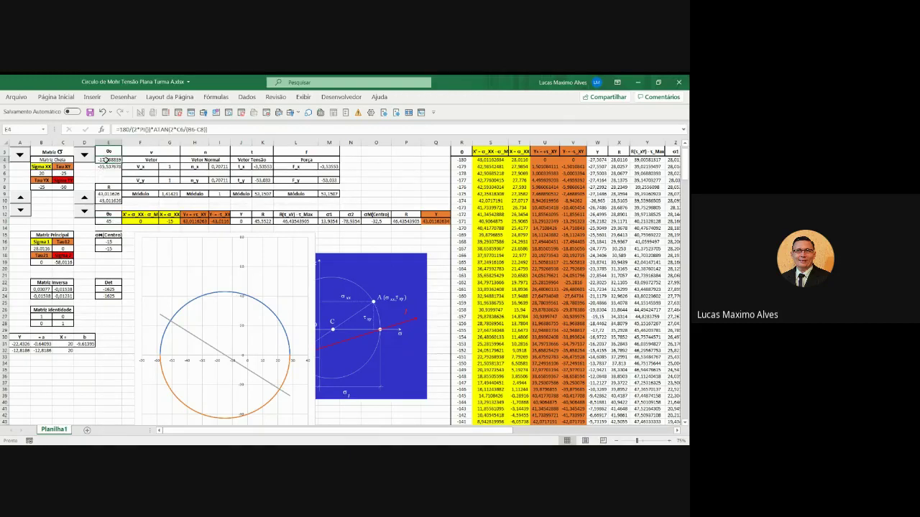
left_click(109, 221)
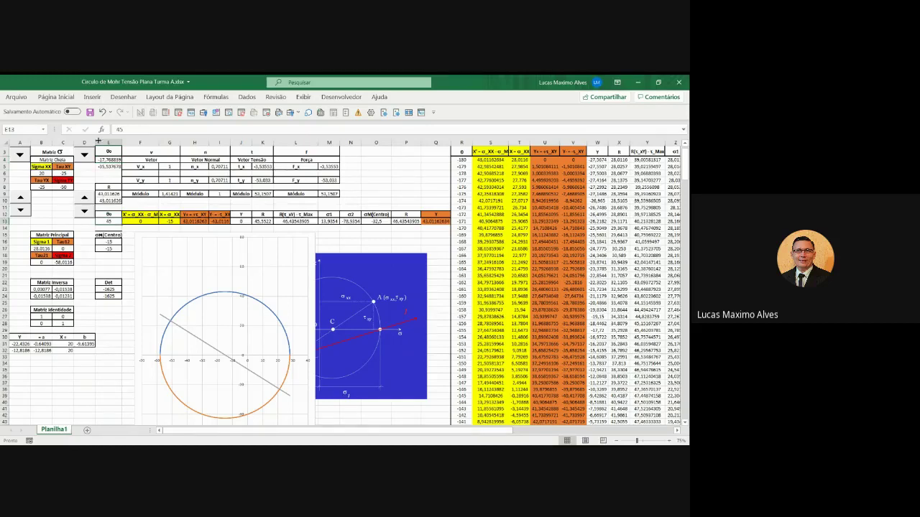
left_click(102, 113)
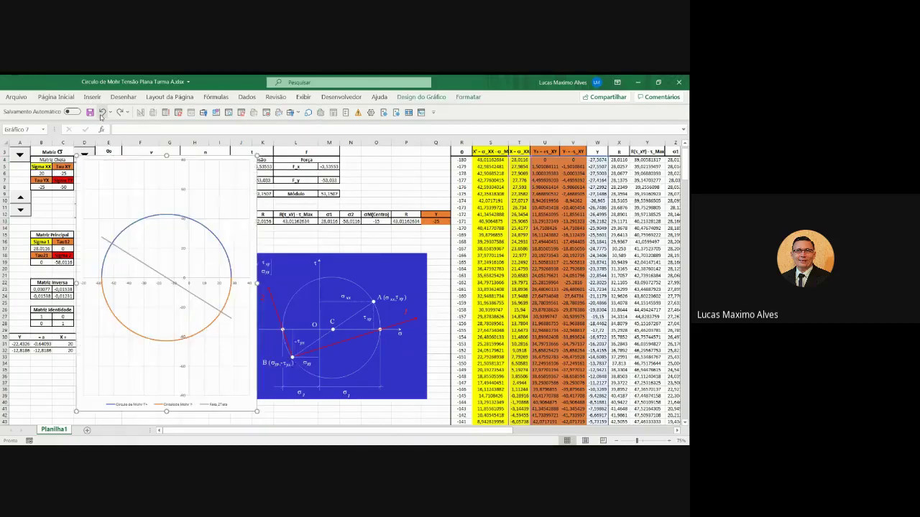
left_click(119, 113)
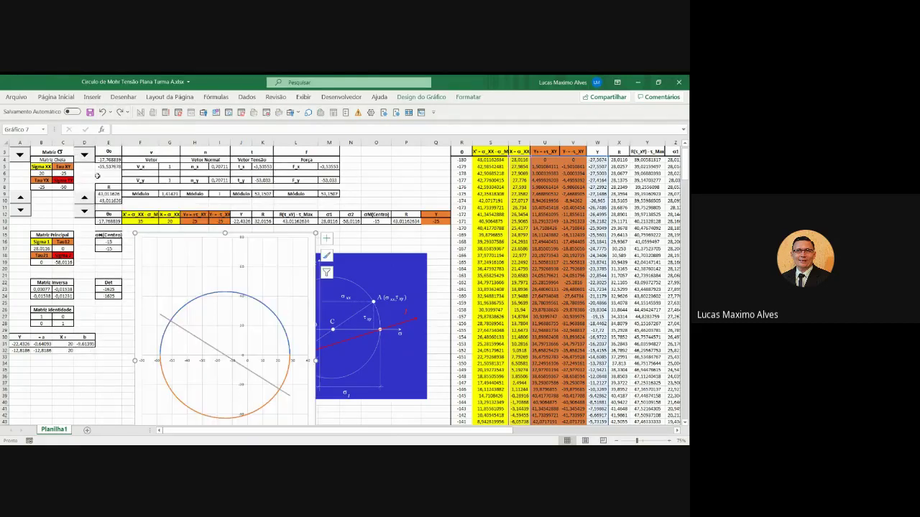
Step: Add 30 degrees to the angle in E13 by changing its formula to =E4+30
left_click(107, 221)
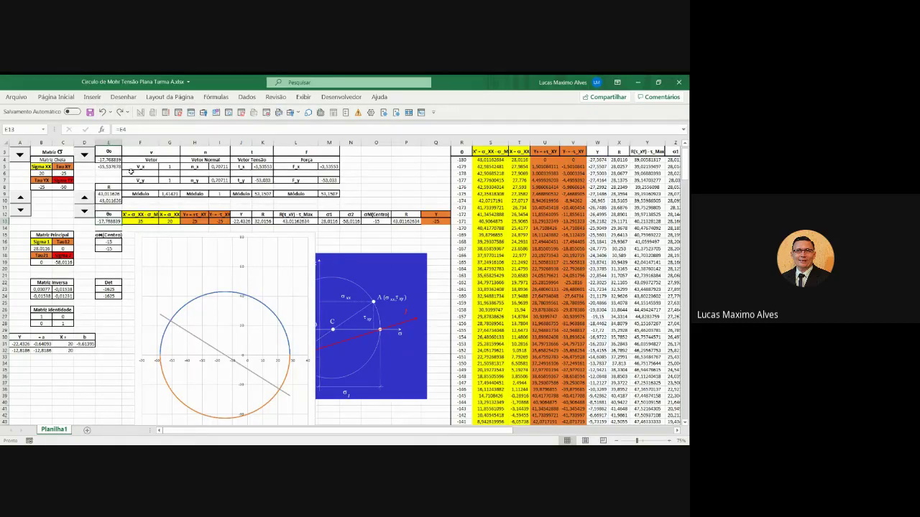
left_click(133, 130)
type("+")
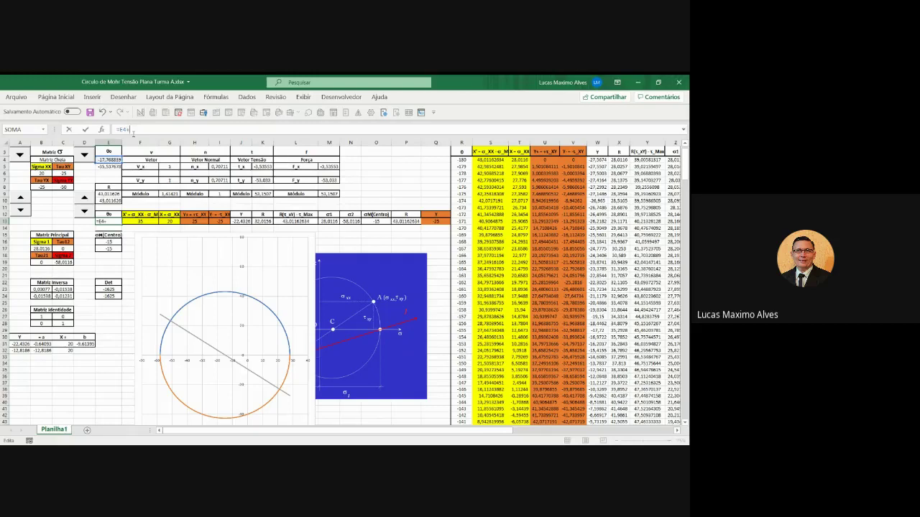
type("30")
key("Return")
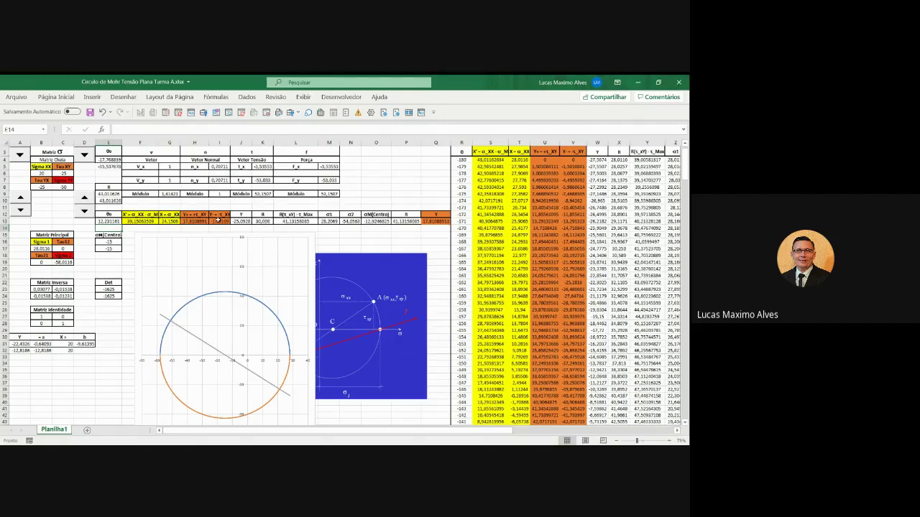
Step: Examine the row 5 formulas of the angle table from X5 across to column AI
left_click(615, 166)
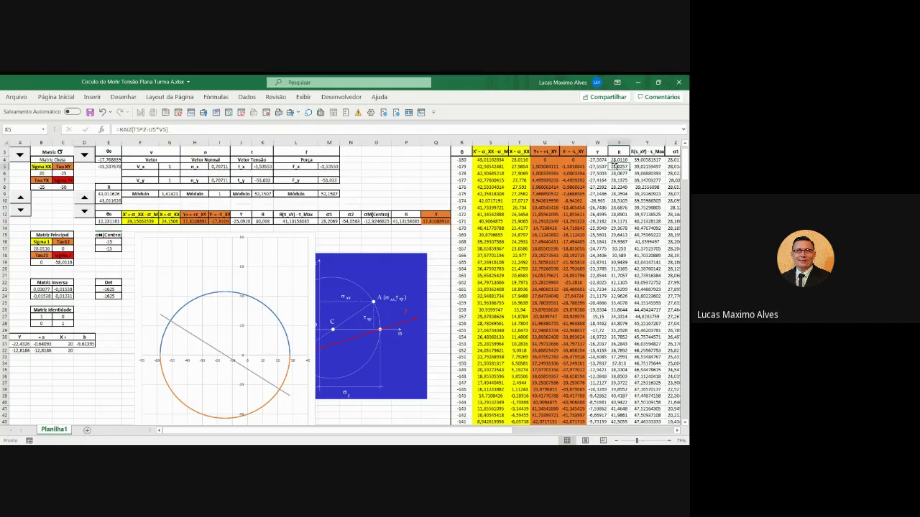
key("Right")
key("Right")
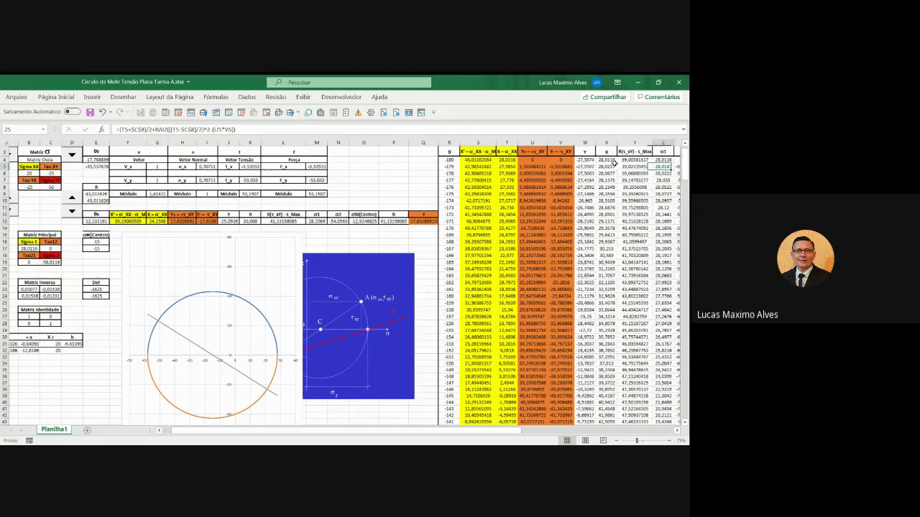
key("Right")
key("Right")
key("Right")
key("Right")
key("Right")
key("Right")
key("Right")
key("Right")
key("Right")
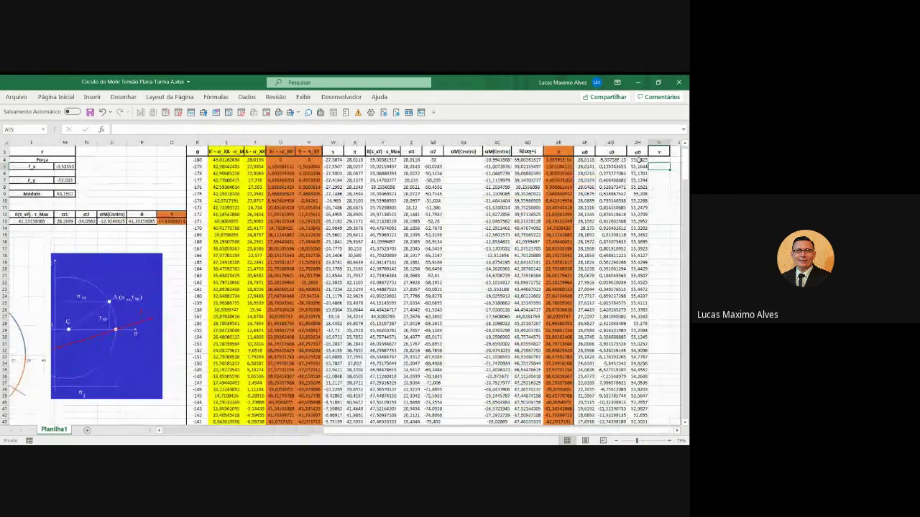
Step: Clear the column header in AH3, check the formula in AH5, and save the workbook
left_click(637, 153)
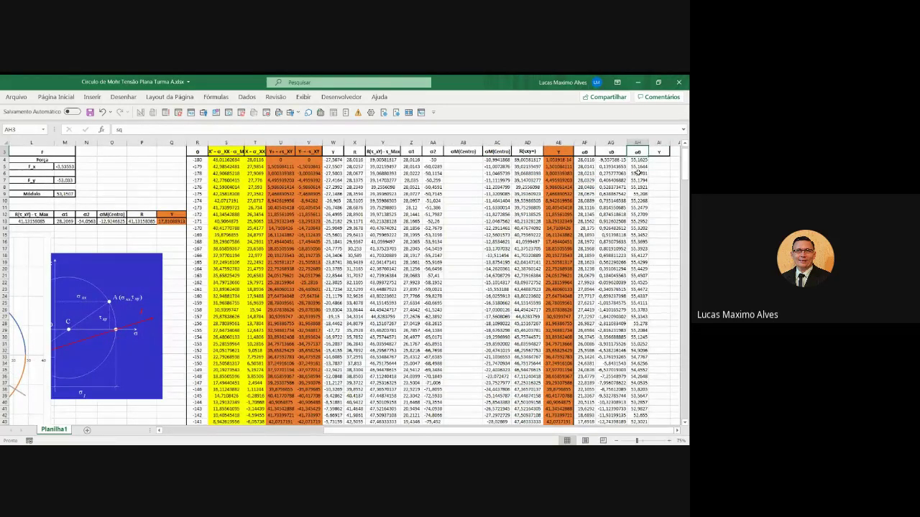
key("Delete")
left_click(633, 167)
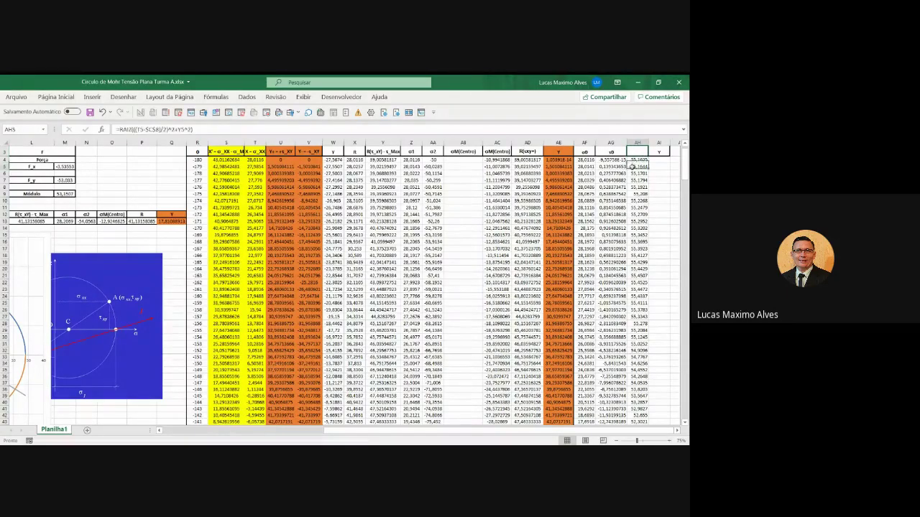
key("ctrl+s")
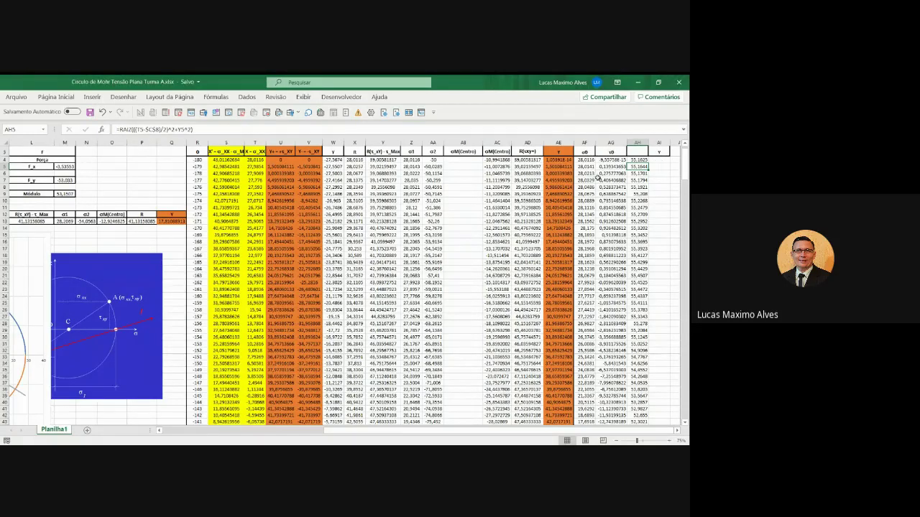
Step: Insert two new columns before the angle table, at columns R and S
left_click_drag(197, 143, 224, 143)
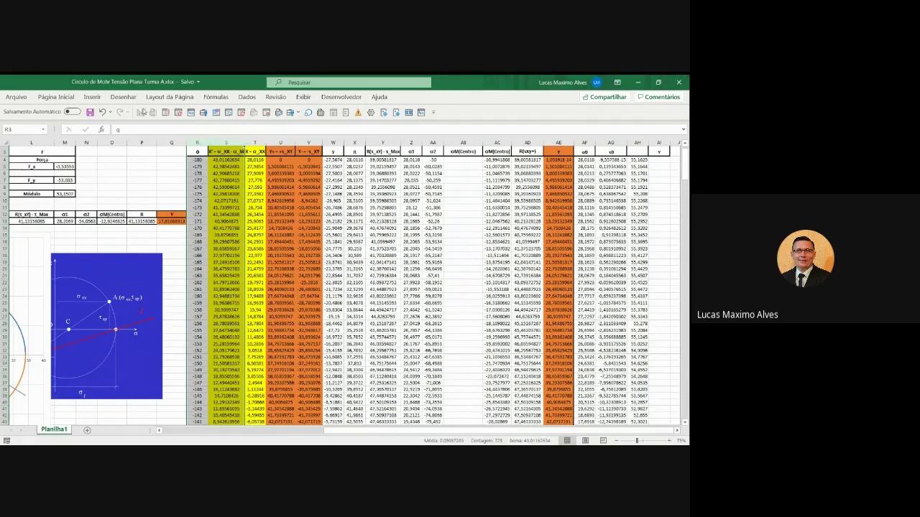
right_click(199, 143)
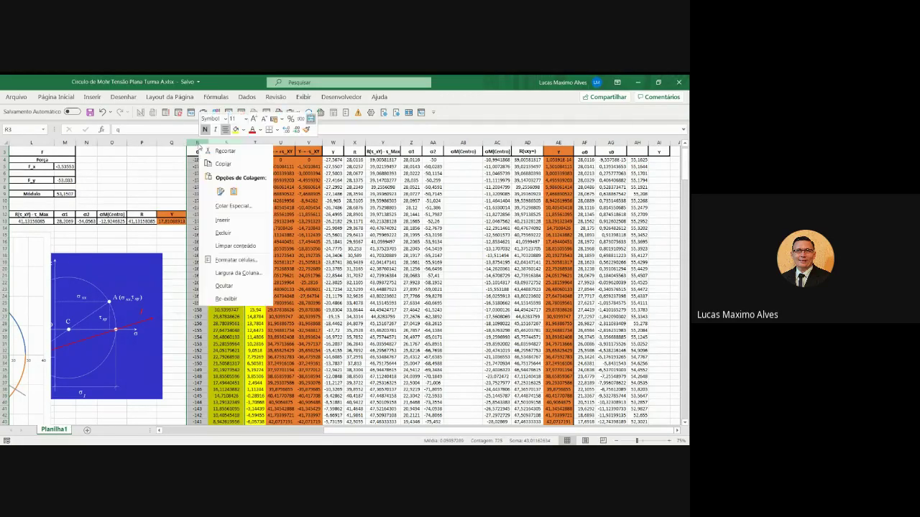
left_click(218, 221)
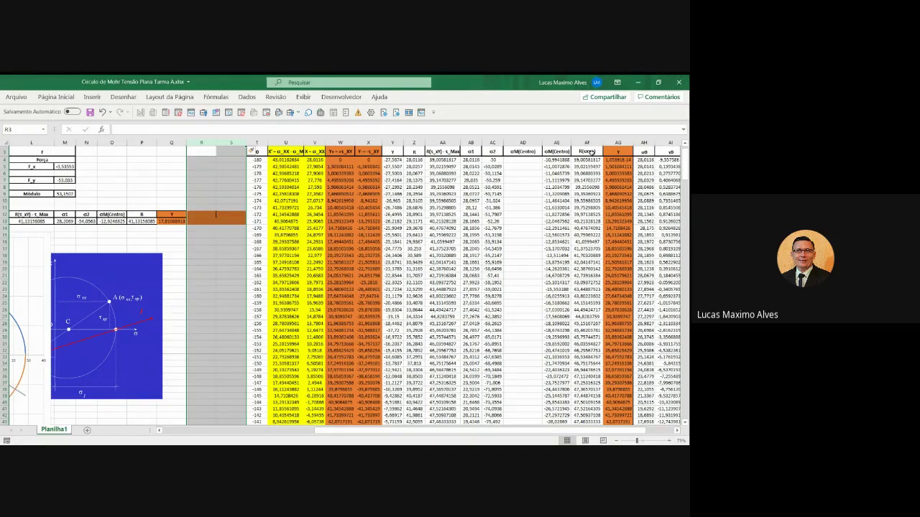
Step: Copy the headers and first-row formulas in AF3:AI4 and paste them into the single-angle results starting at P12
left_click_drag(590, 152, 684, 158)
key("ctrl+c")
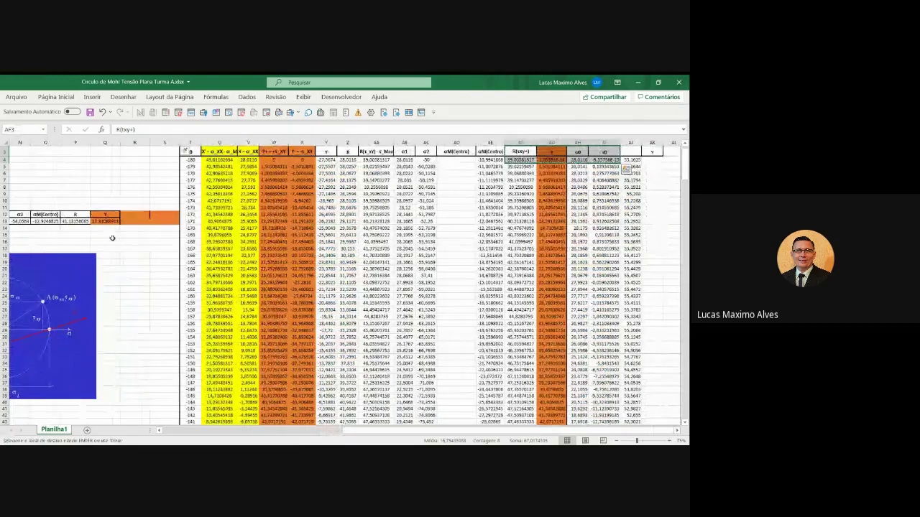
left_click(75, 215)
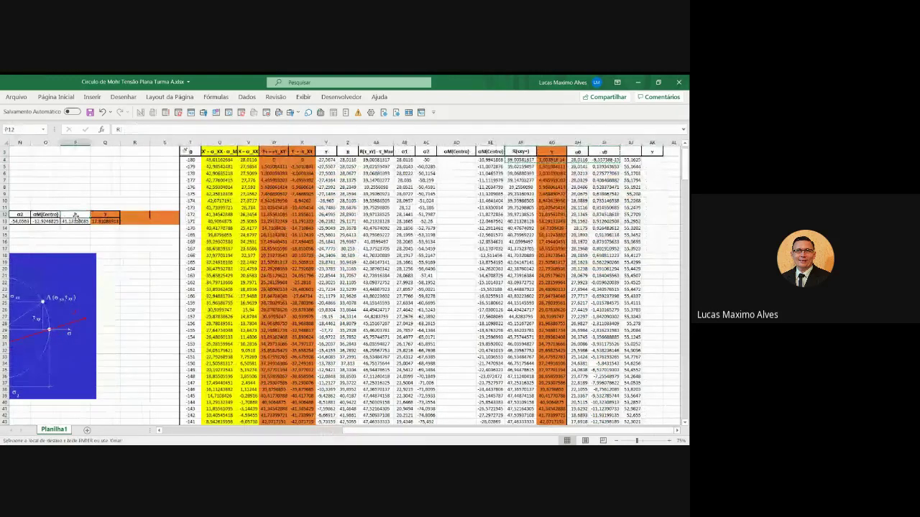
left_click(72, 208)
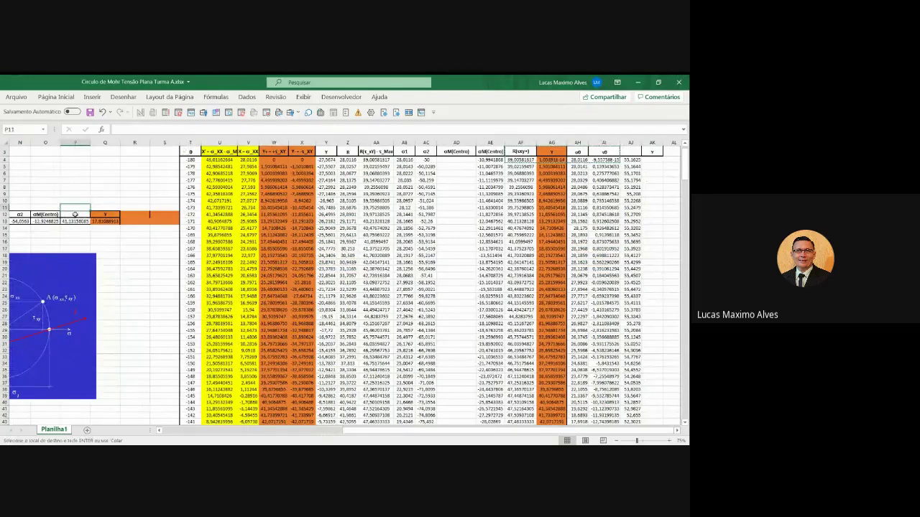
right_click(74, 215)
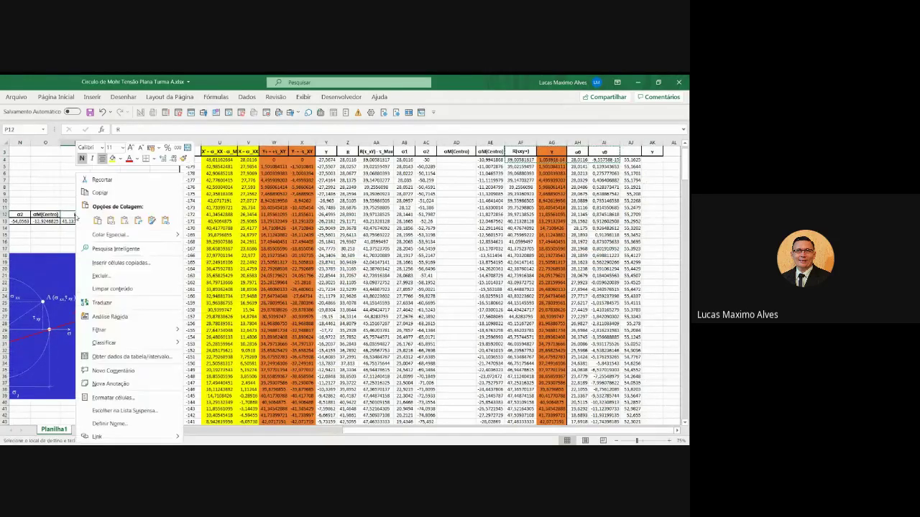
left_click(72, 216)
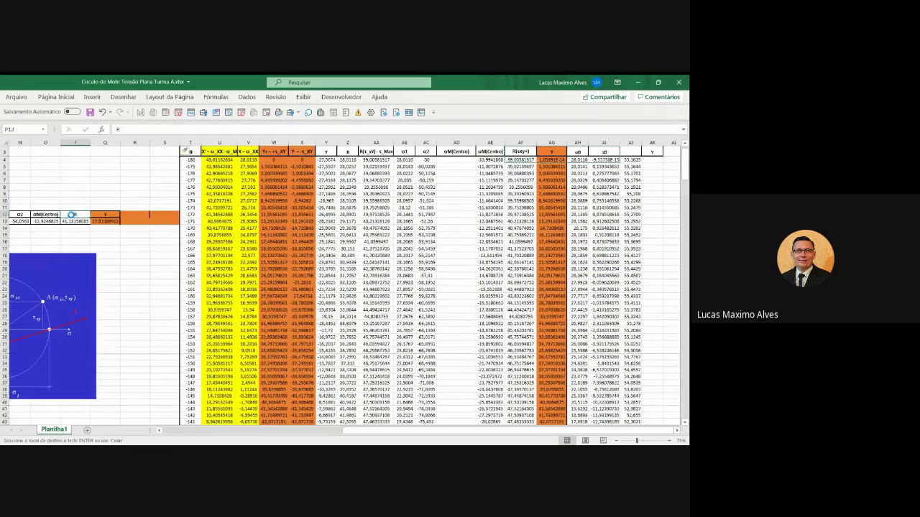
key("ctrl+v")
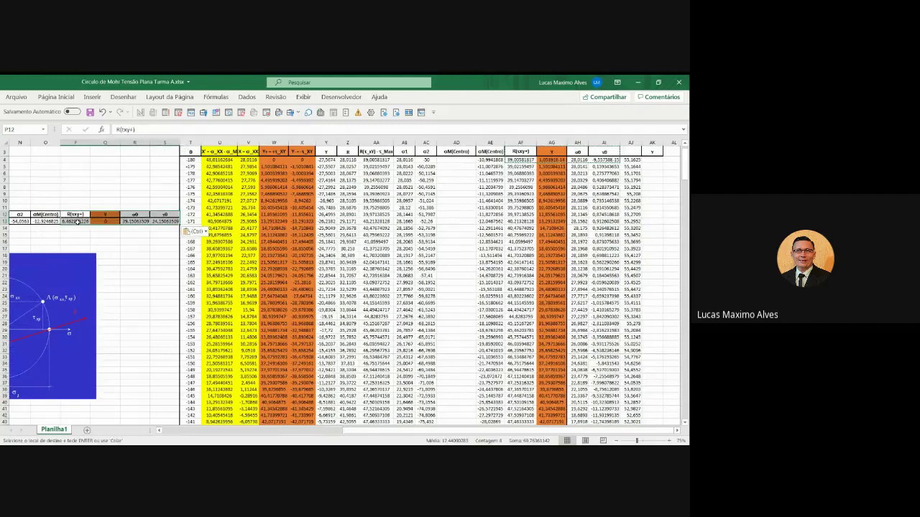
Step: Undo and redo the paste at P12 to compare the original and pasted formulas in P13
left_click(102, 112)
left_click(119, 114)
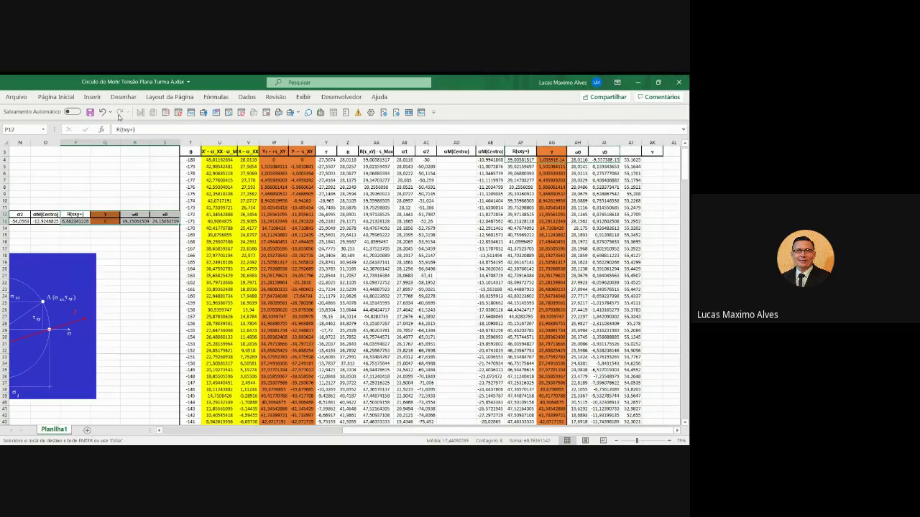
left_click(72, 222)
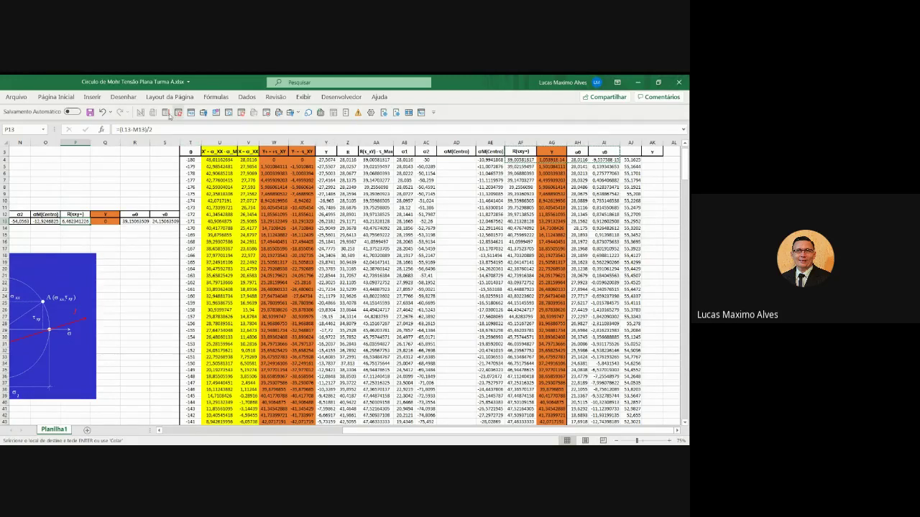
left_click(102, 112)
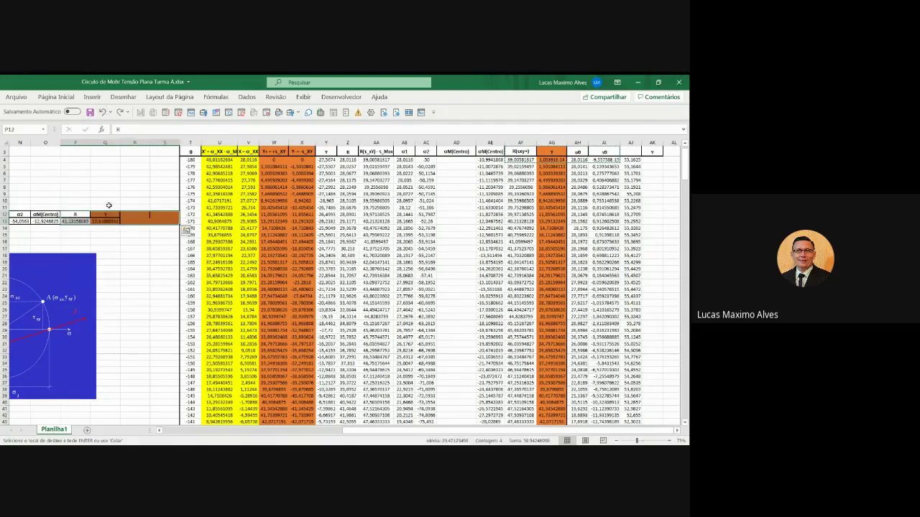
left_click(79, 222)
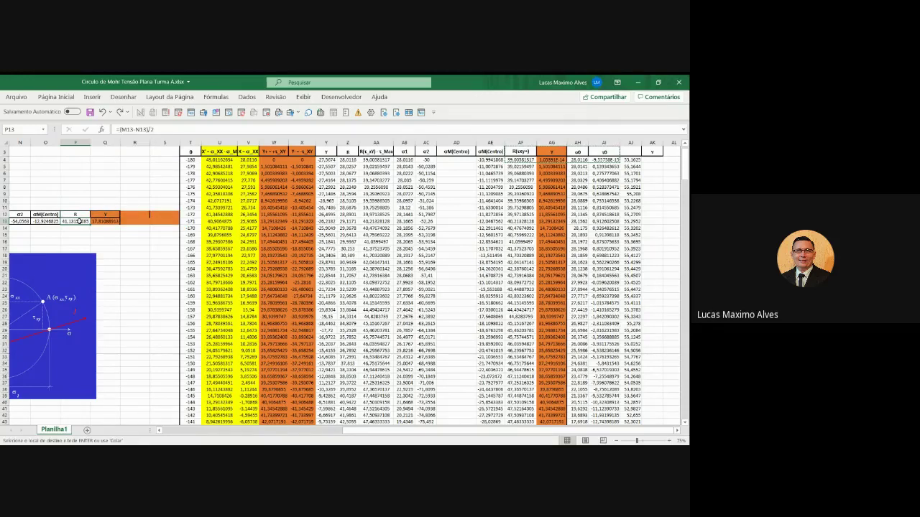
left_click(120, 113)
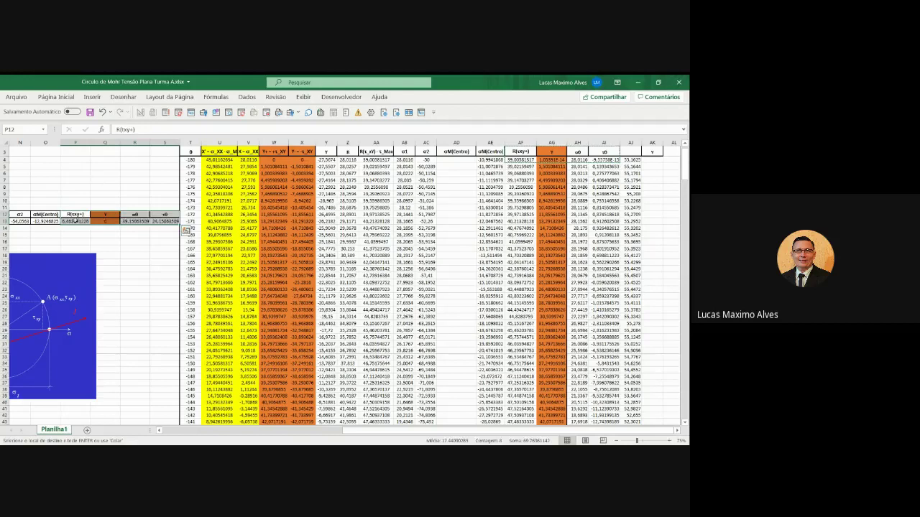
left_click(75, 220)
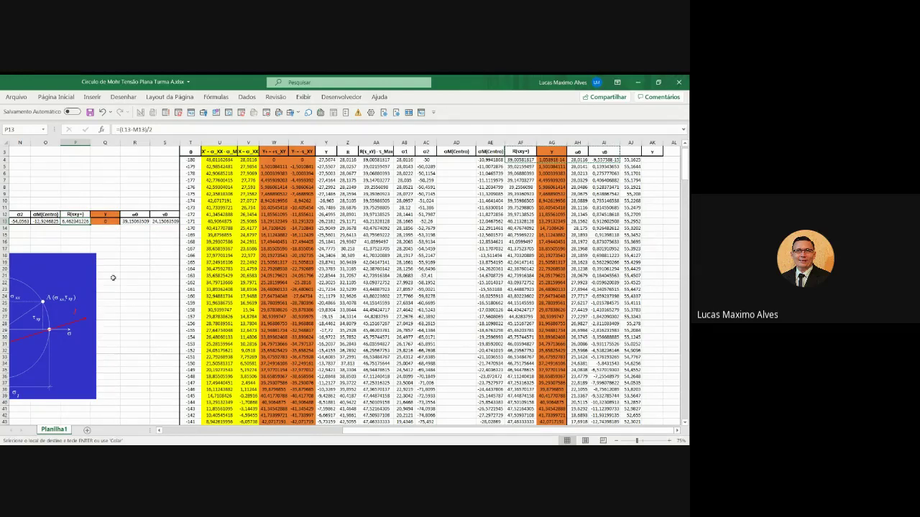
Step: Compare the radius formulas in AF4 and AA4 with P13, and clear the copy selection
left_click(515, 159)
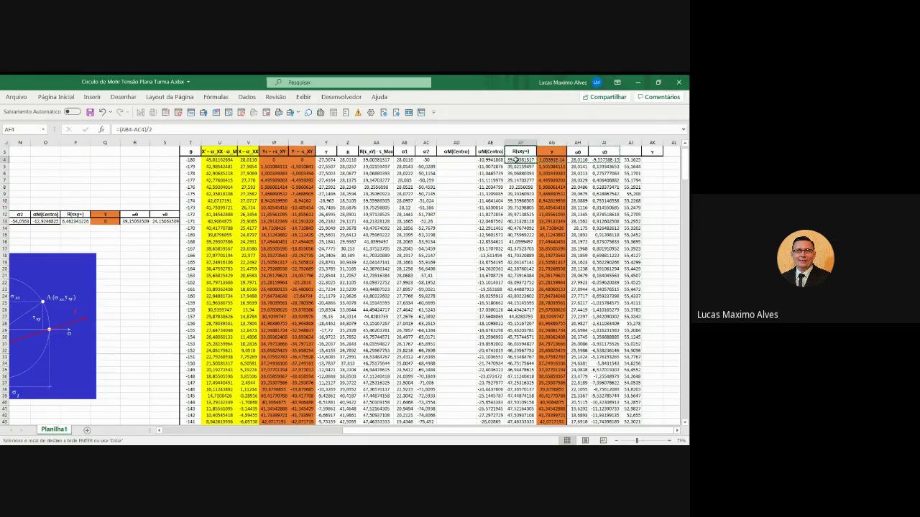
left_click(365, 161)
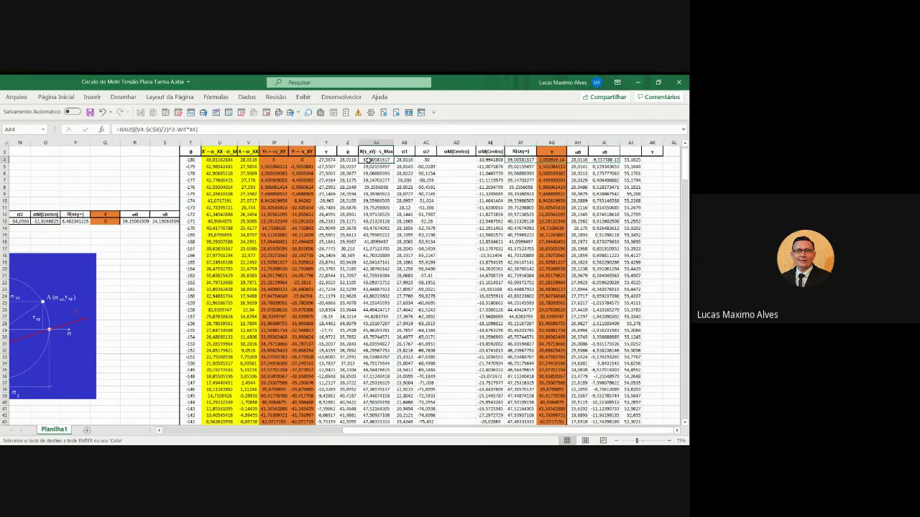
left_click(515, 160)
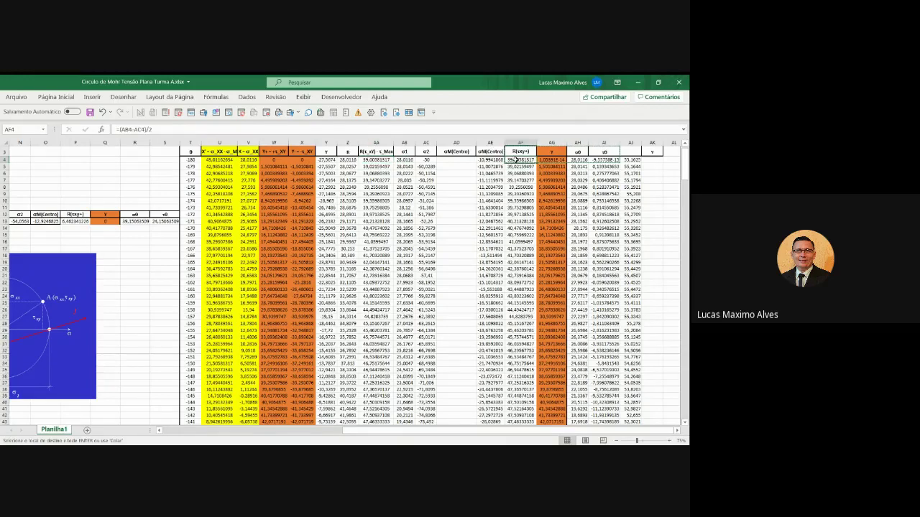
key("Escape")
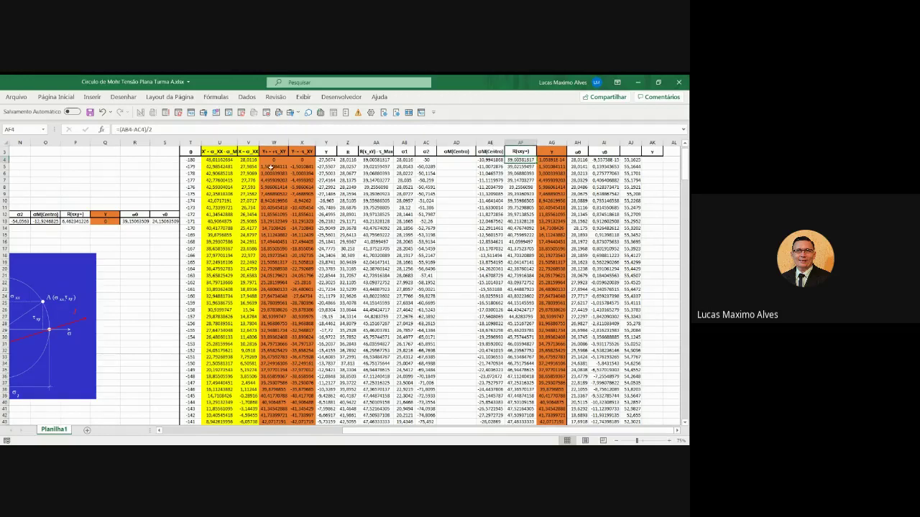
left_click(80, 221)
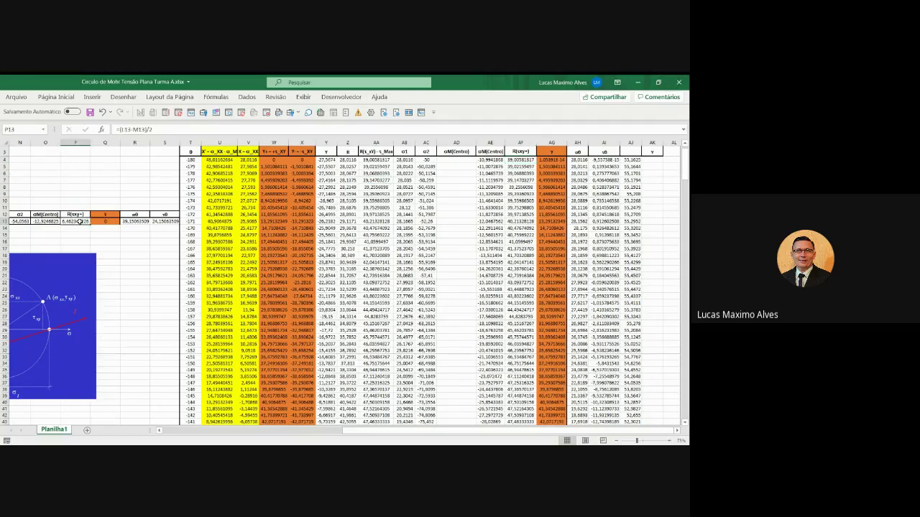
Step: Examine the pasted rotated-stress formulas in R13 and S13 and the cells they reference
left_click(125, 222)
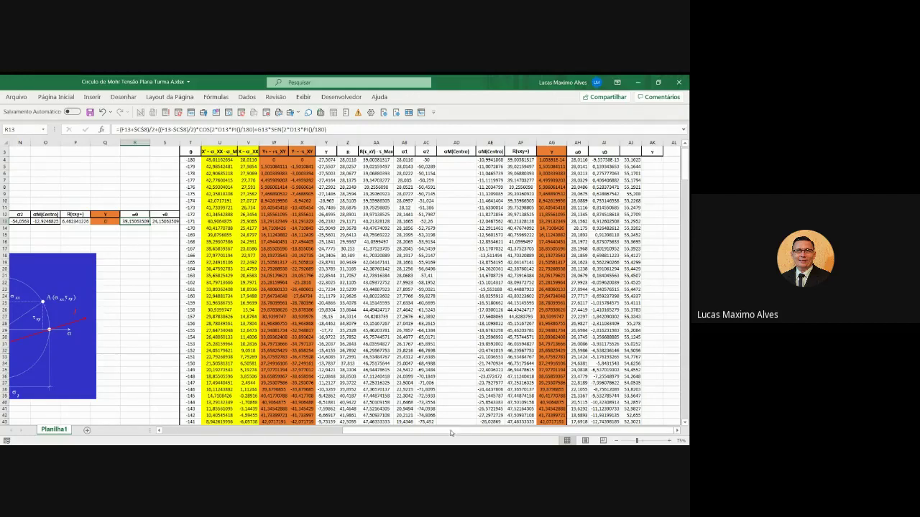
left_click_drag(452, 432, 386, 432)
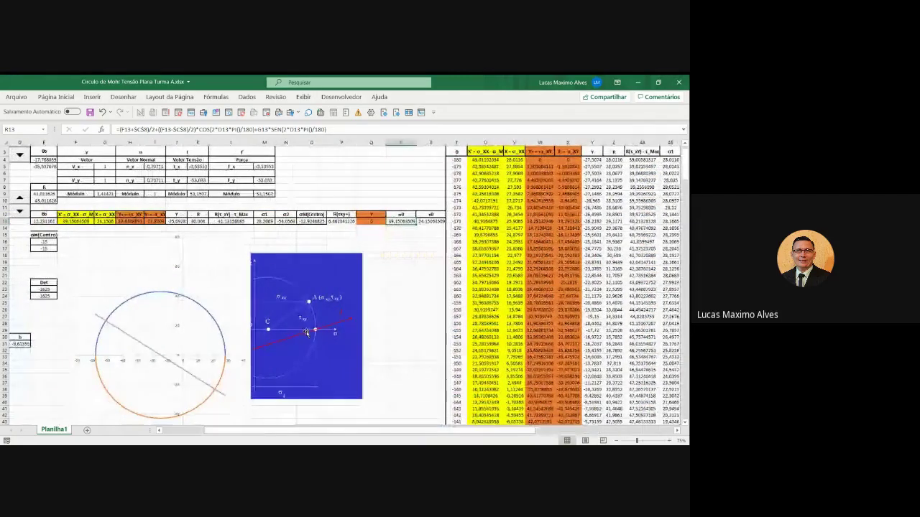
left_click(185, 130)
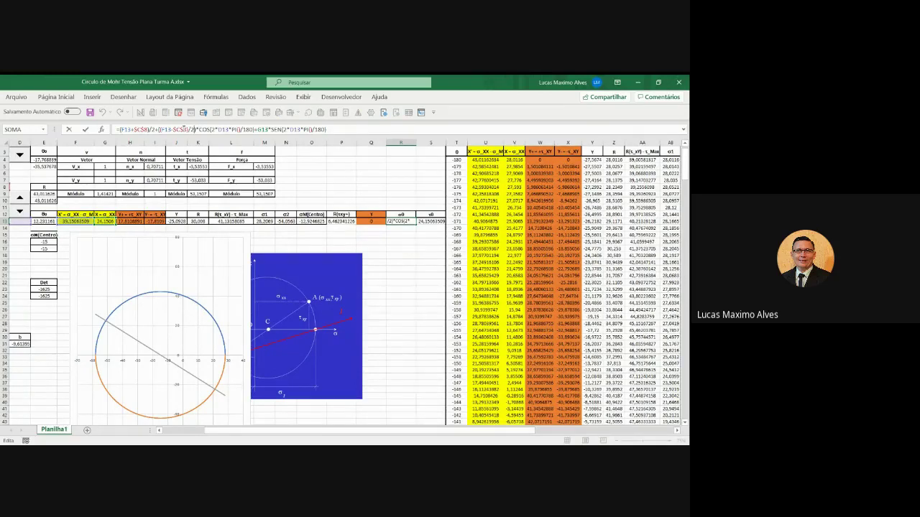
triple_click(184, 130)
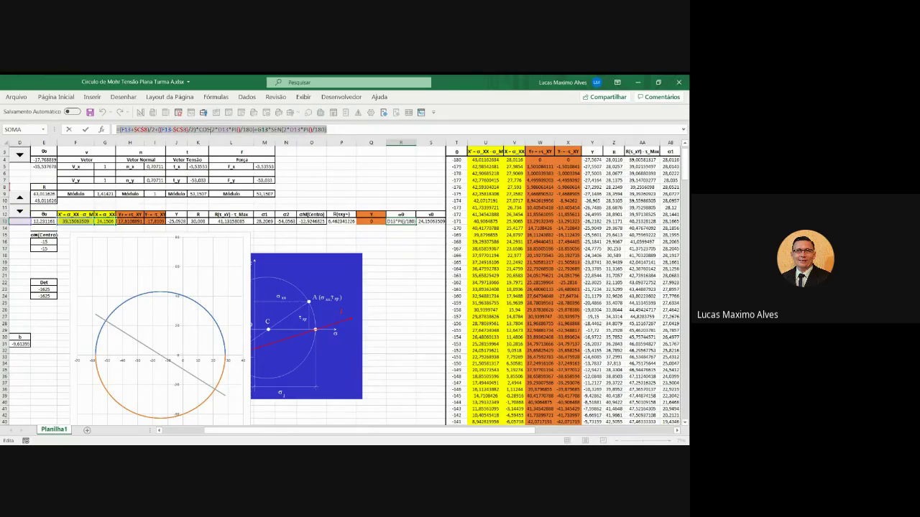
left_click(223, 129)
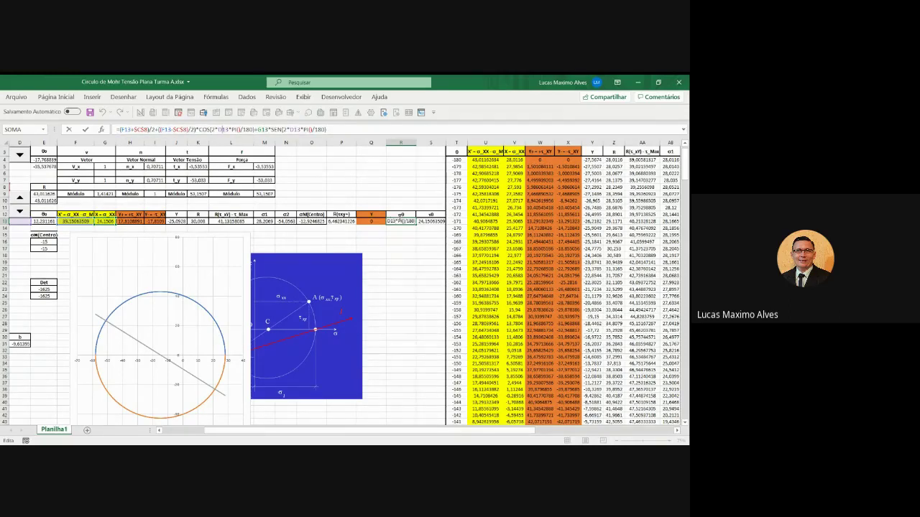
key("Tab")
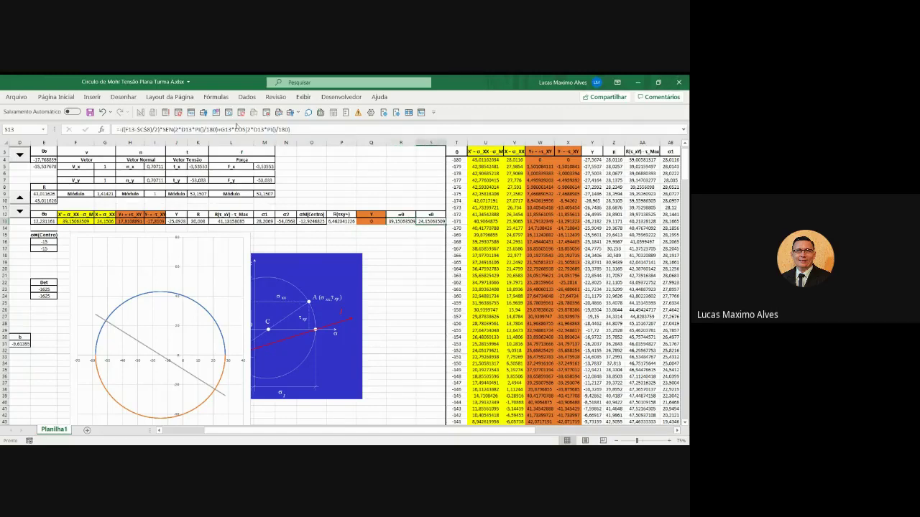
left_click(238, 130)
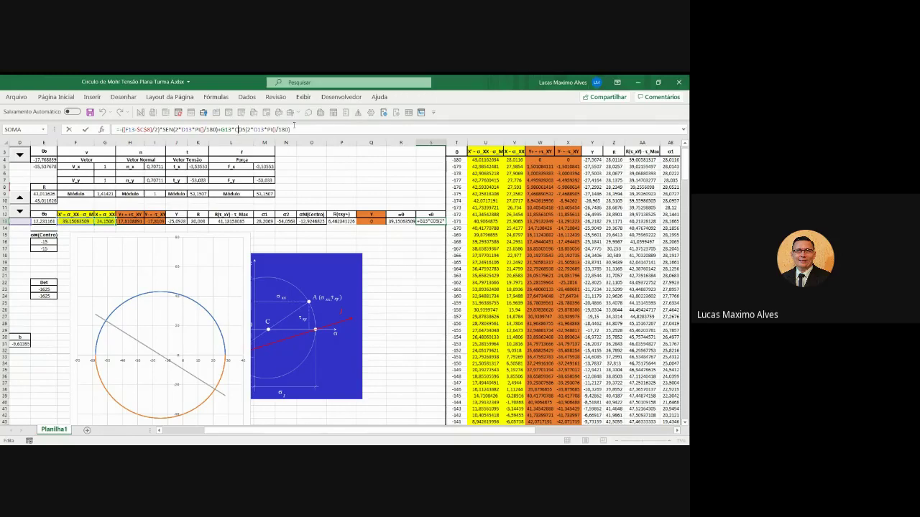
Step: Examine the matching rotated normal stress formula in AH4 of the angle table, leaving it unedited
key("Right")
key("Right")
key("Right")
key("Right")
key("Right")
key("Right")
key("Right")
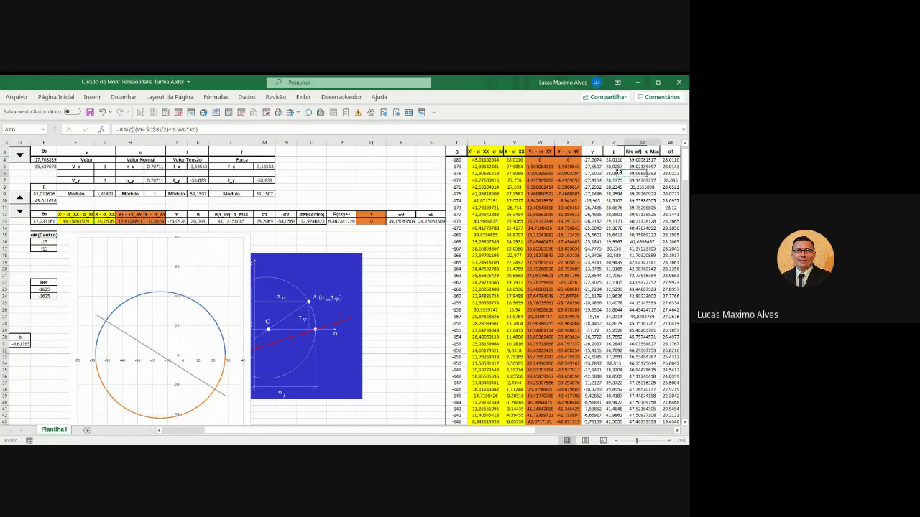
key("Right")
key("Right")
key("Right")
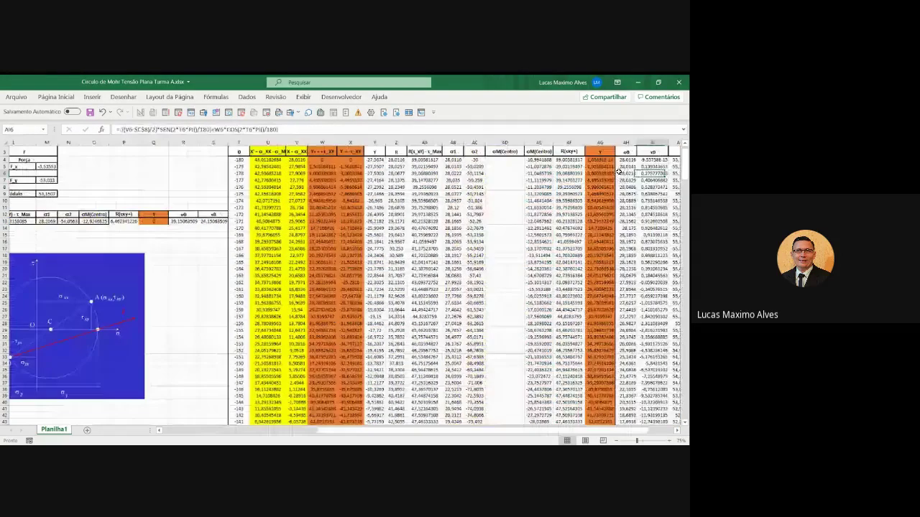
left_click(602, 159)
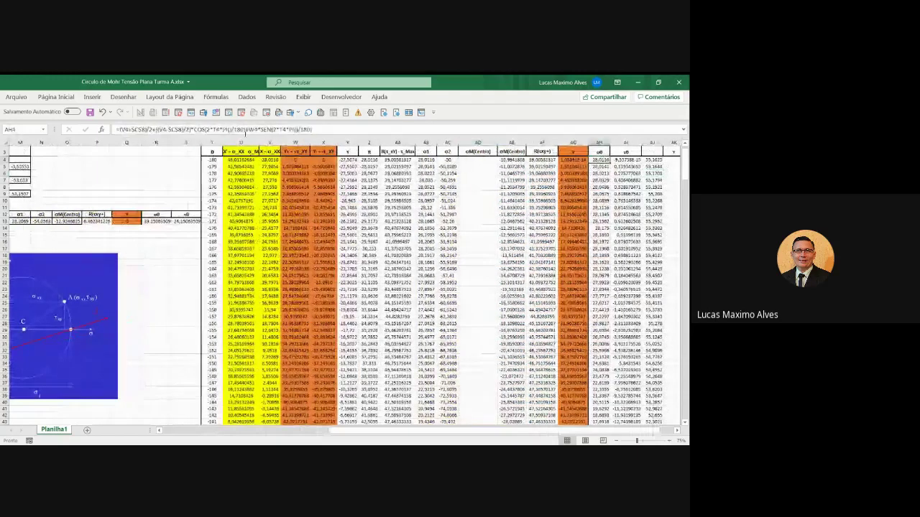
left_click(204, 130)
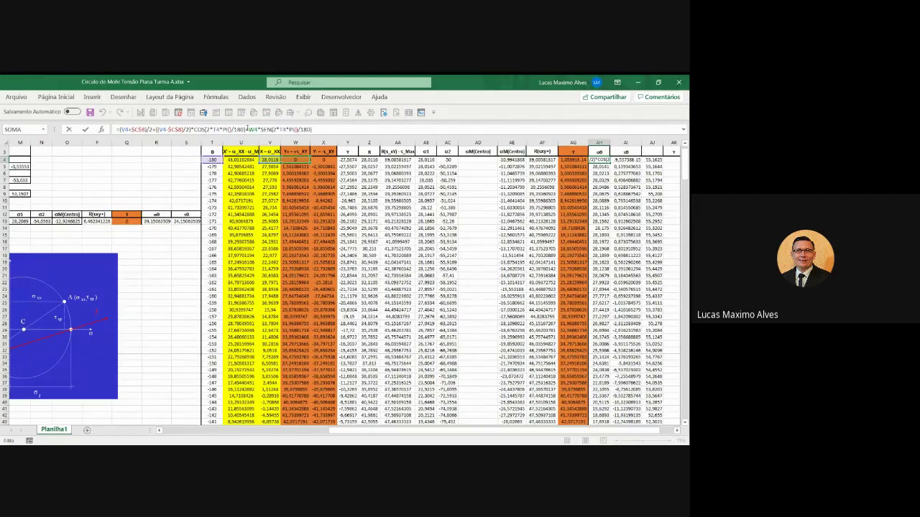
key("Escape")
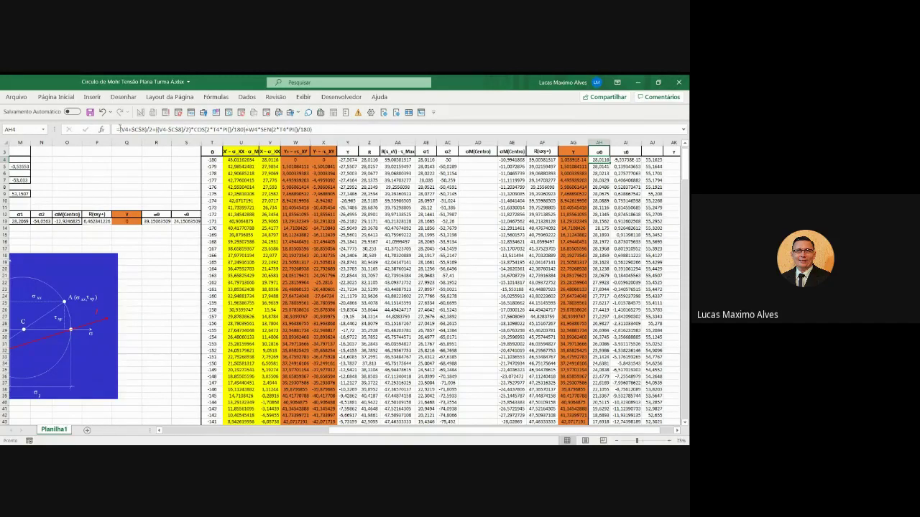
Step: Undo the paste over P12:S13, stepping back and forward in the history so the inserted columns R and S are kept
left_click(102, 112)
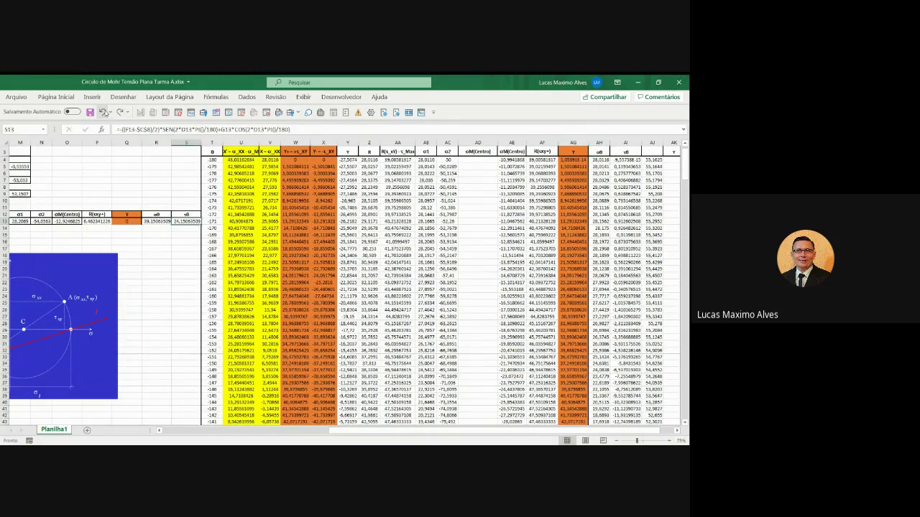
left_click(103, 112)
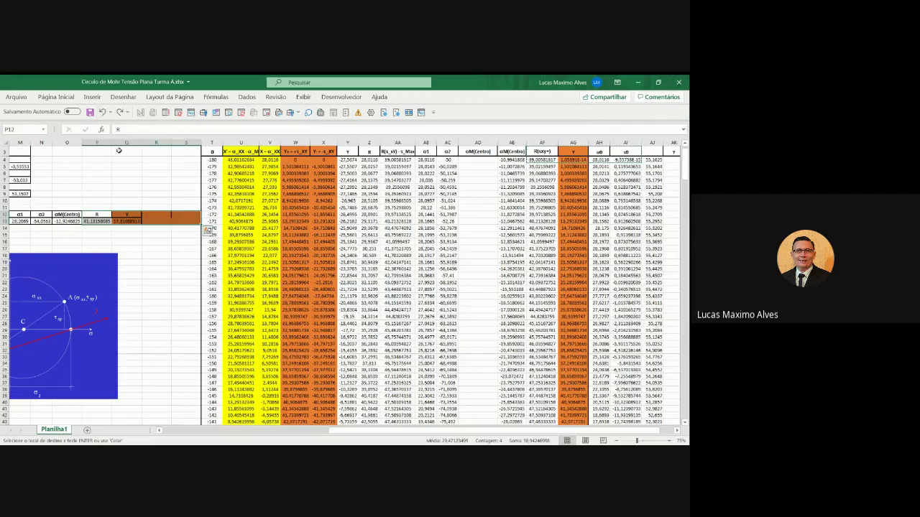
left_click(102, 113)
left_click(103, 113)
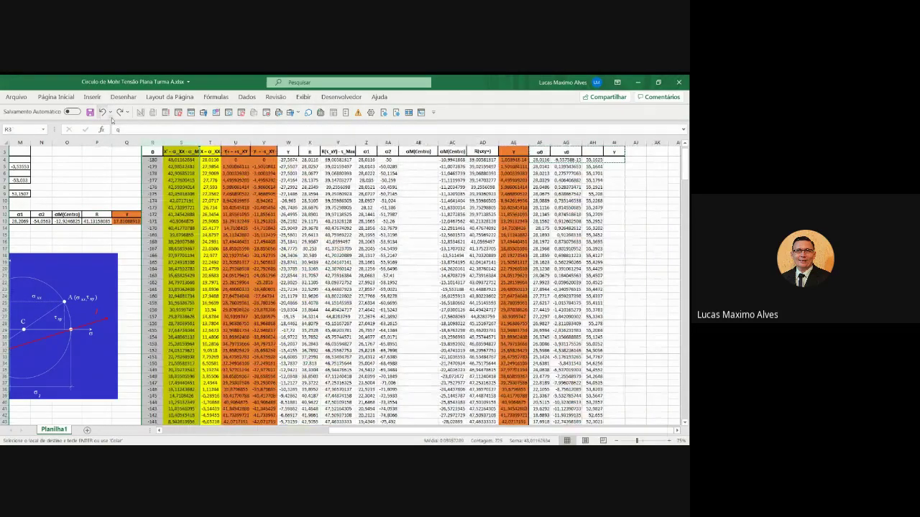
left_click(120, 113)
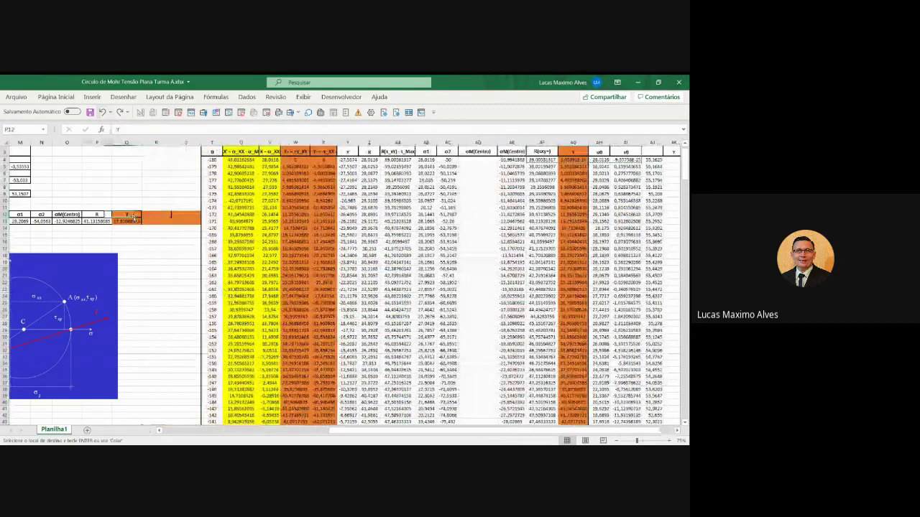
Step: Compare the single-angle headers along row 12 with the corresponding columns of the angle table, up to column AG
key("Left")
key("Left")
key("Left")
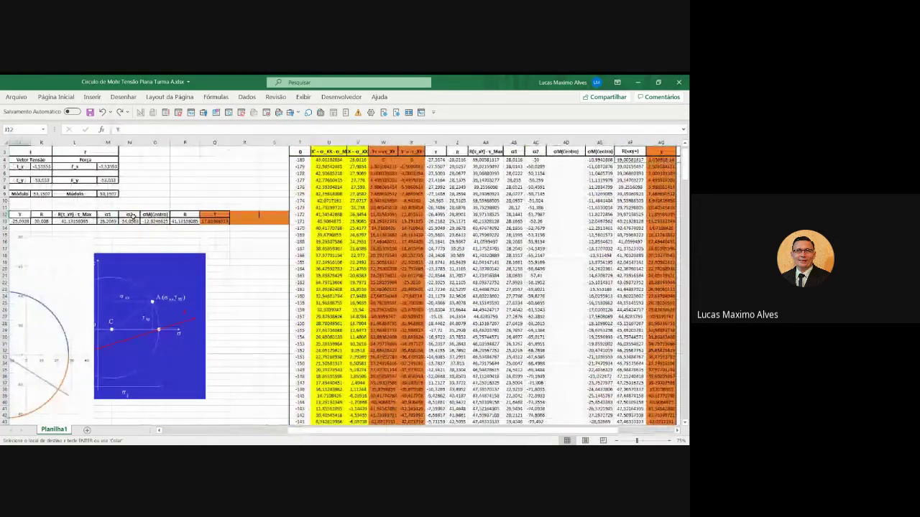
key("Left")
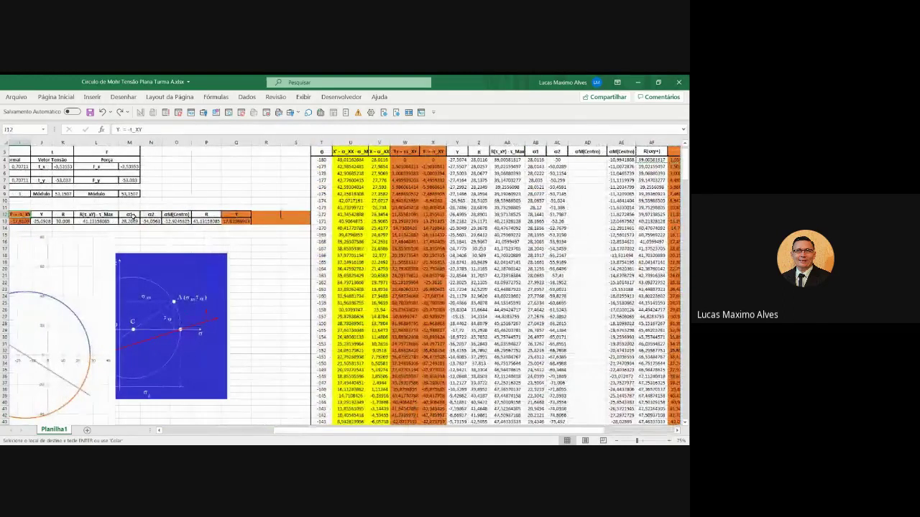
key("Left")
key("Left")
key("Right")
key("Right")
key("Right")
key("Right")
key("Right")
key("Right")
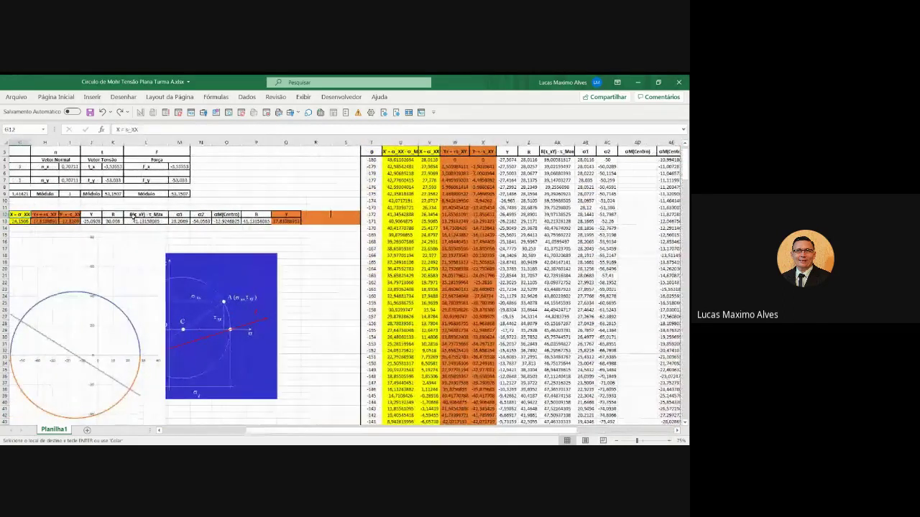
key("Right")
key("Right")
key("Right")
key("Right")
key("Right")
key("Right")
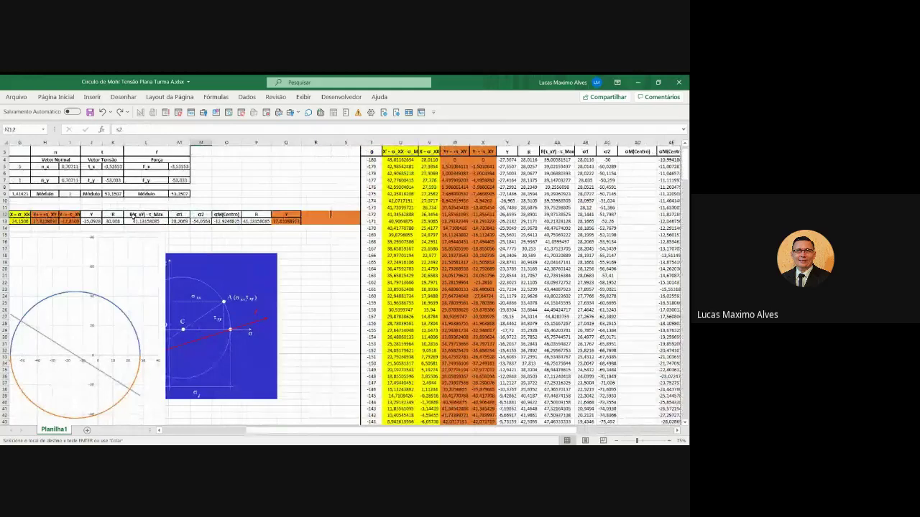
key("Right")
key("Right")
key("Right")
key("Right")
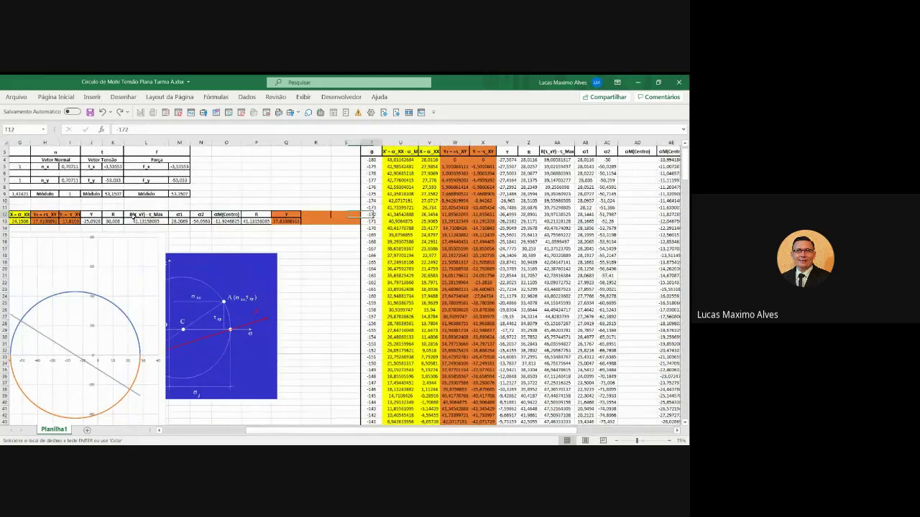
key("Right")
key("Right")
key("Right")
key("Right")
key("Right")
key("Right")
key("Right")
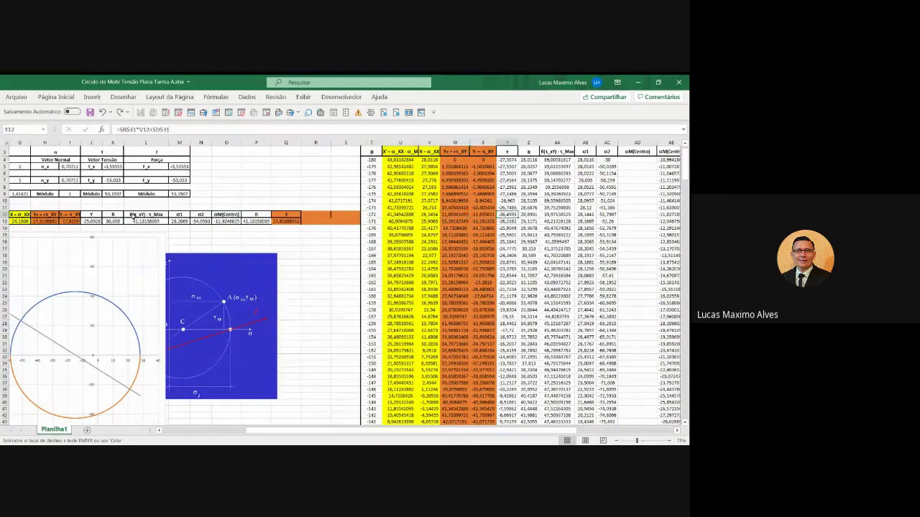
key("Right")
key("Right")
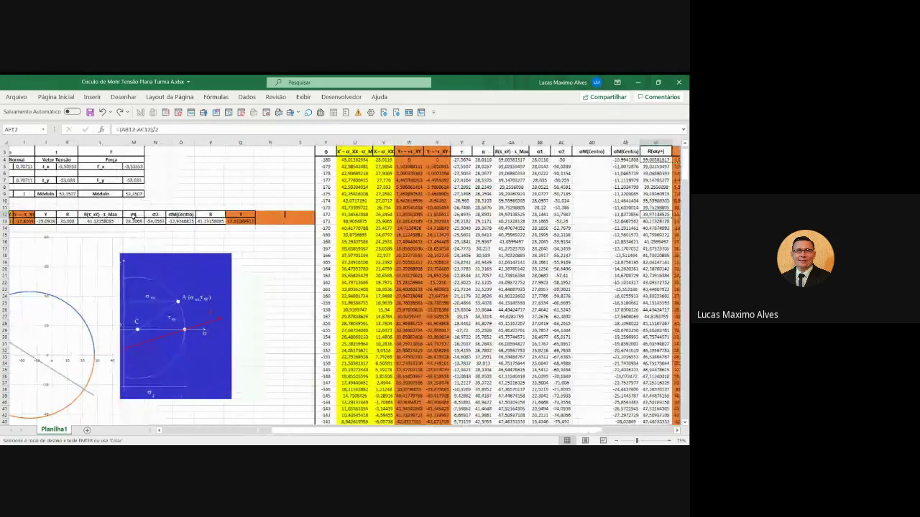
key("Right")
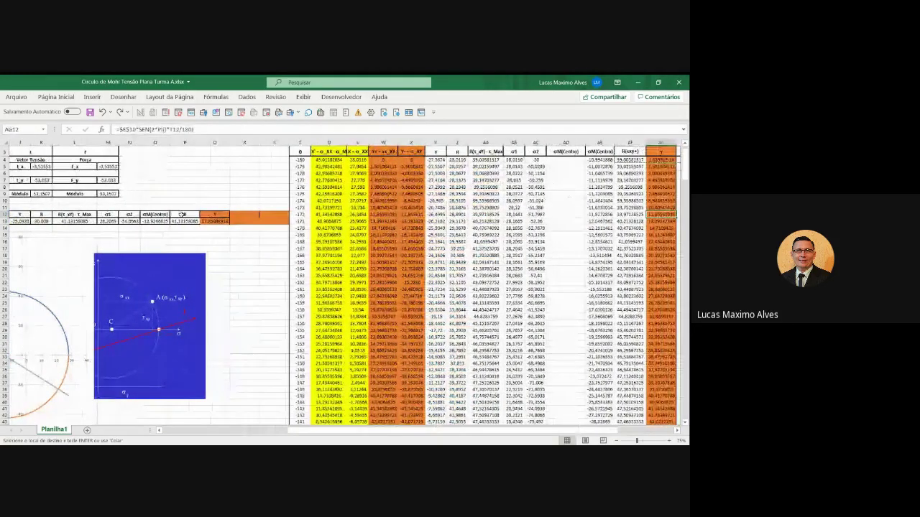
left_click(176, 212)
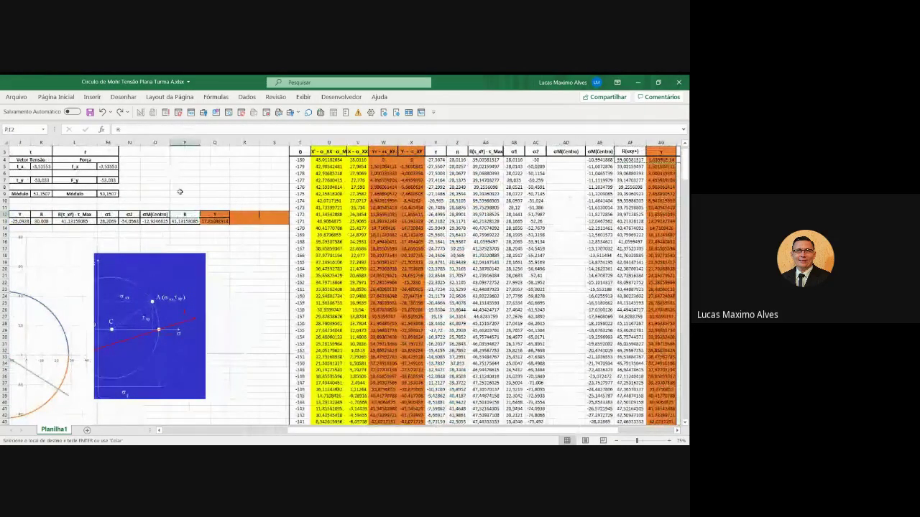
left_click(180, 147)
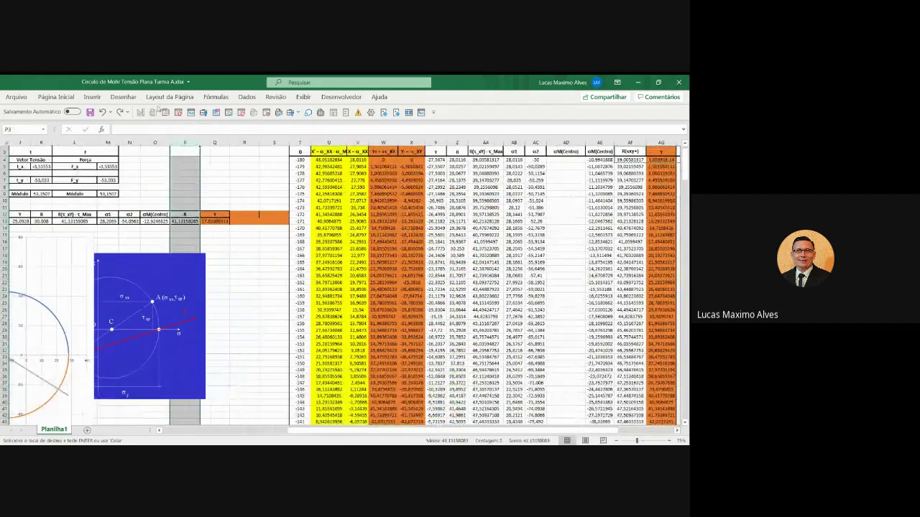
left_click(94, 97)
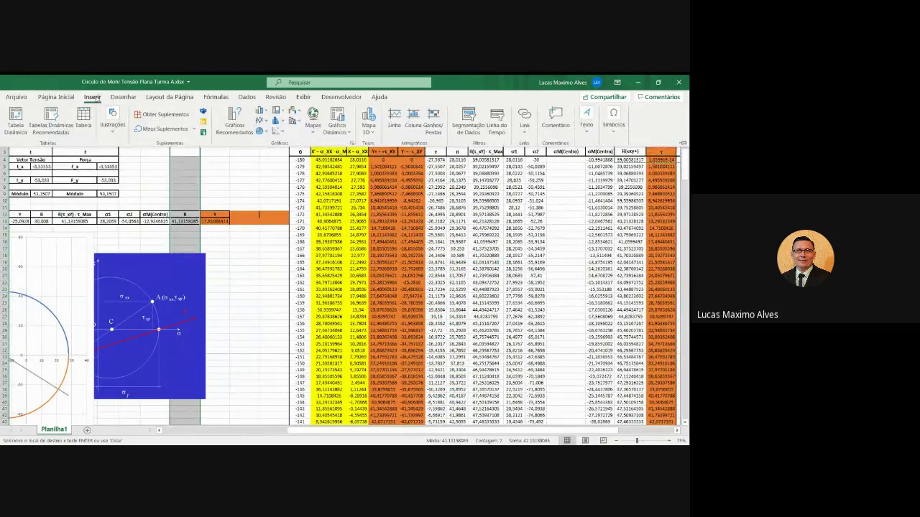
left_click(97, 99)
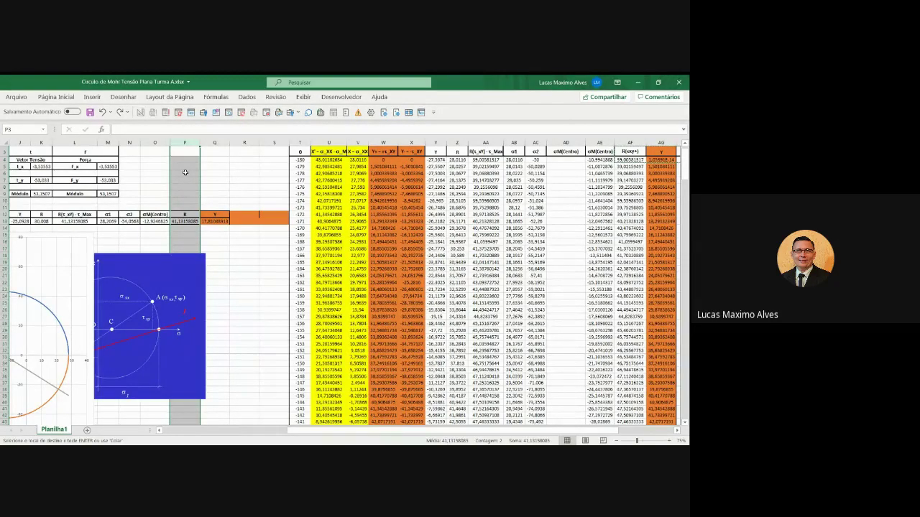
left_click(153, 142)
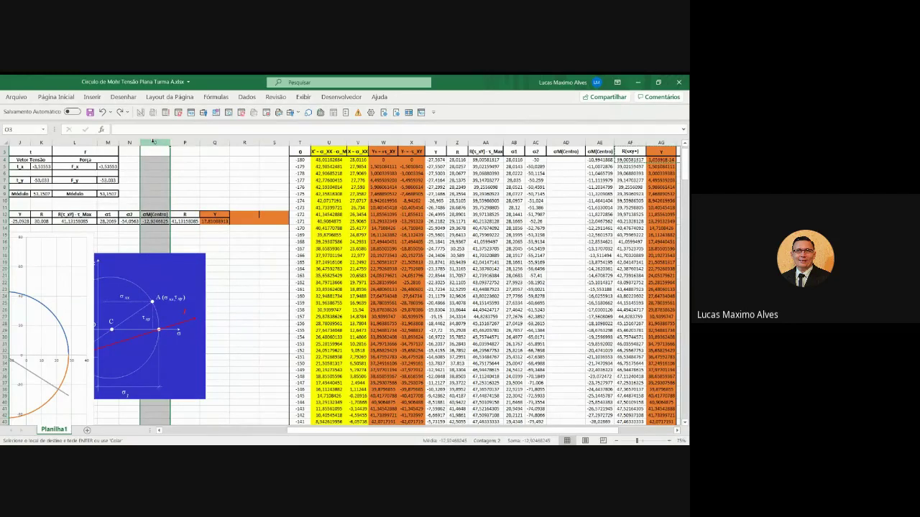
right_click(153, 141)
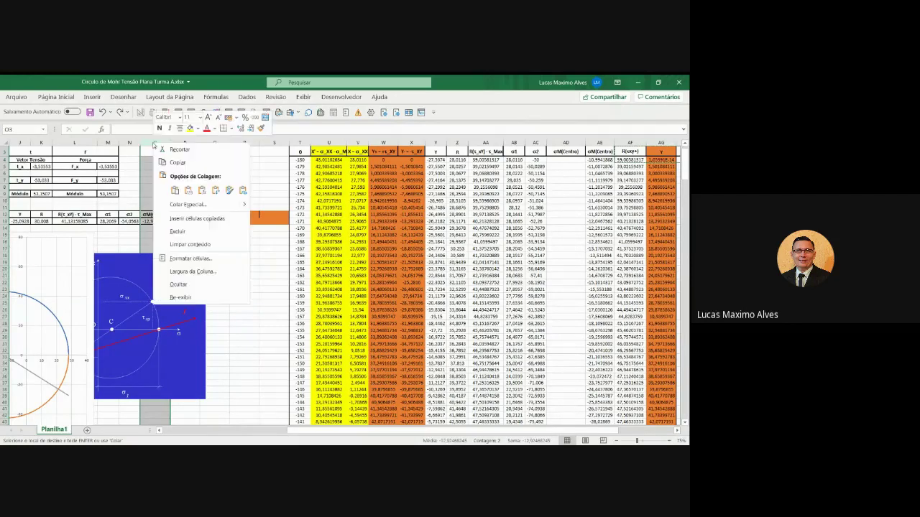
left_click(195, 218)
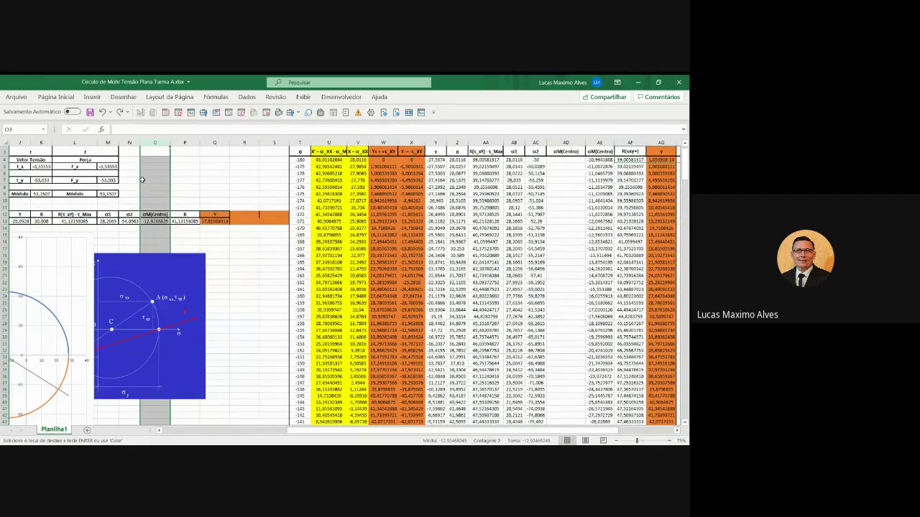
Step: Clear the copy selection and insert an empty column at O, before the single-angle σM(Centro) result
right_click(154, 141)
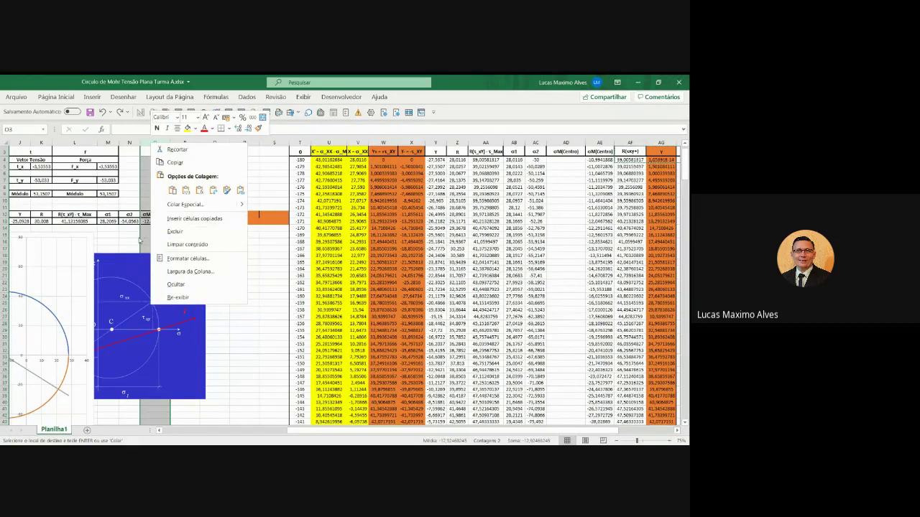
key("Escape")
left_click(172, 234)
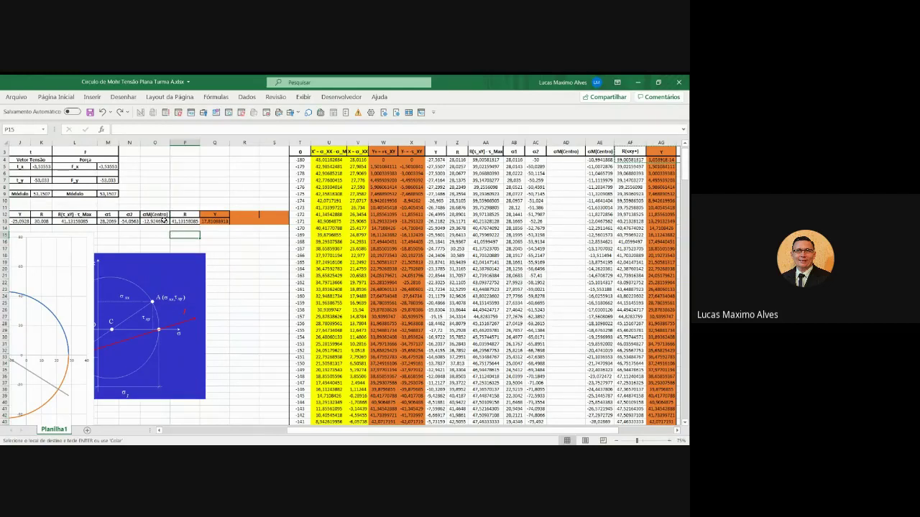
right_click(154, 143)
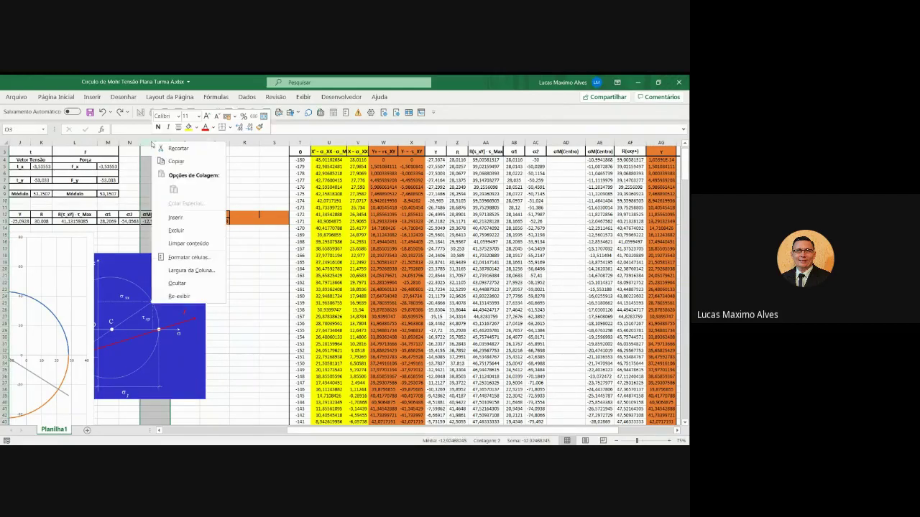
left_click(175, 217)
left_click(587, 159)
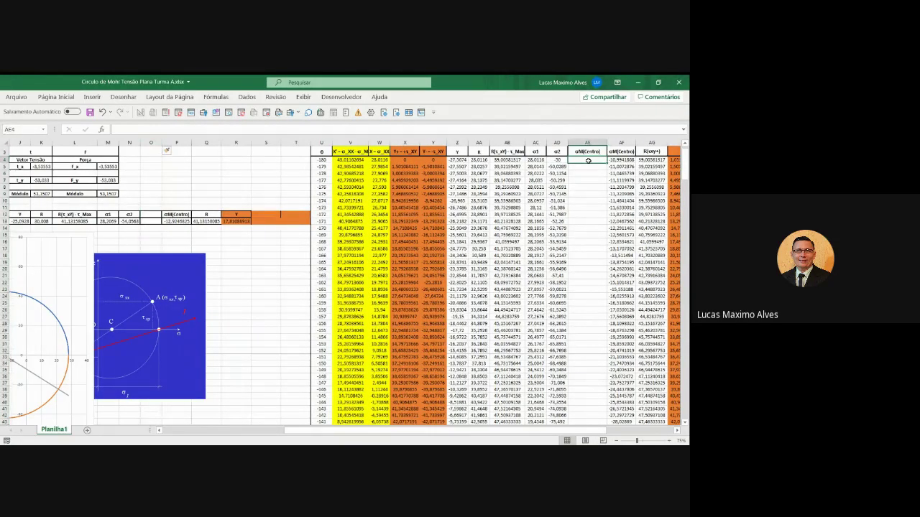
Step: Copy the headers and first-row formulas AF3:AJ4 of the angle table into the single-angle results starting at P12
key("Right")
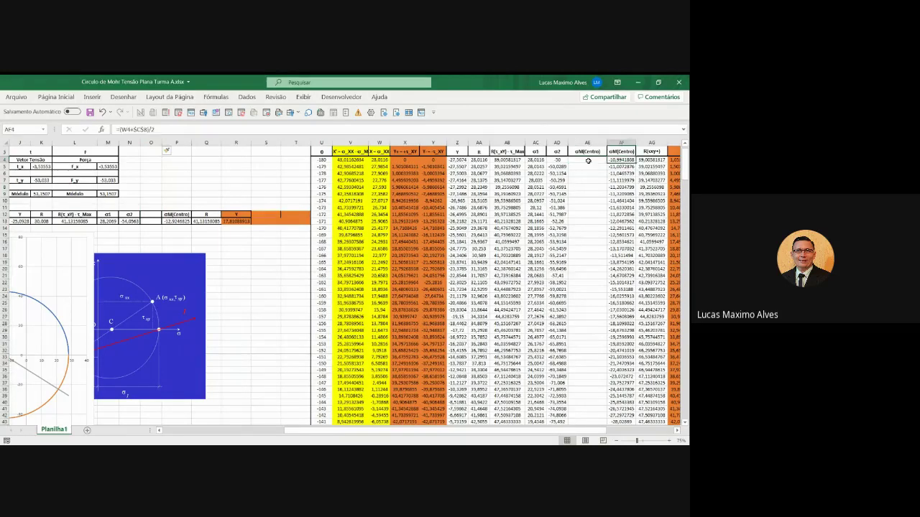
key("Right")
key("Right")
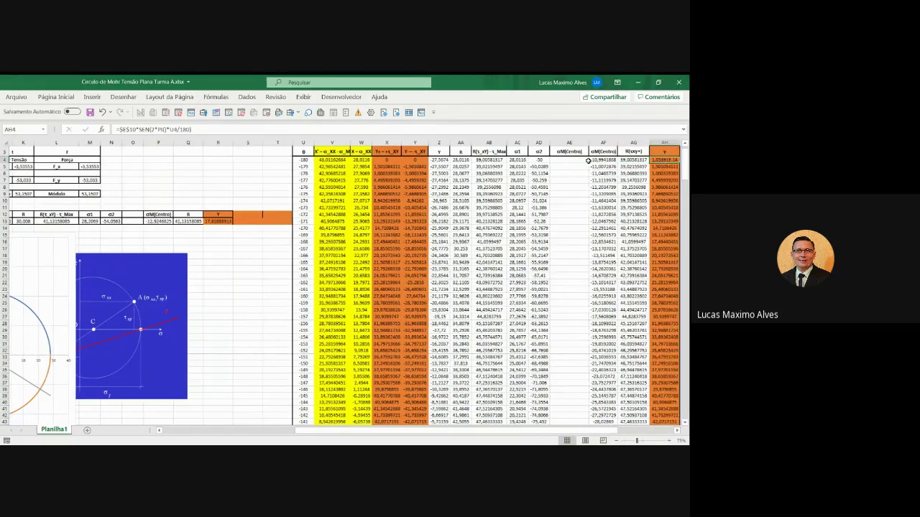
left_click_drag(579, 151, 616, 158)
key("ctrl+c")
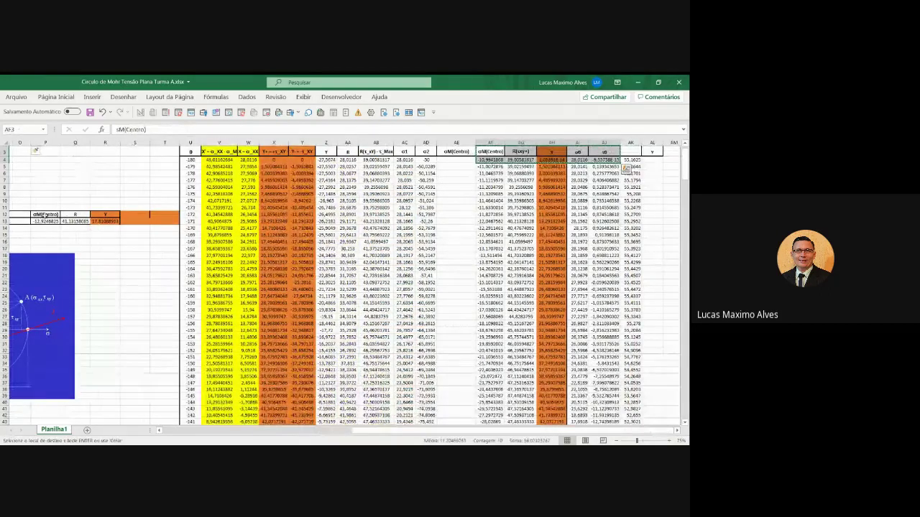
left_click(45, 215)
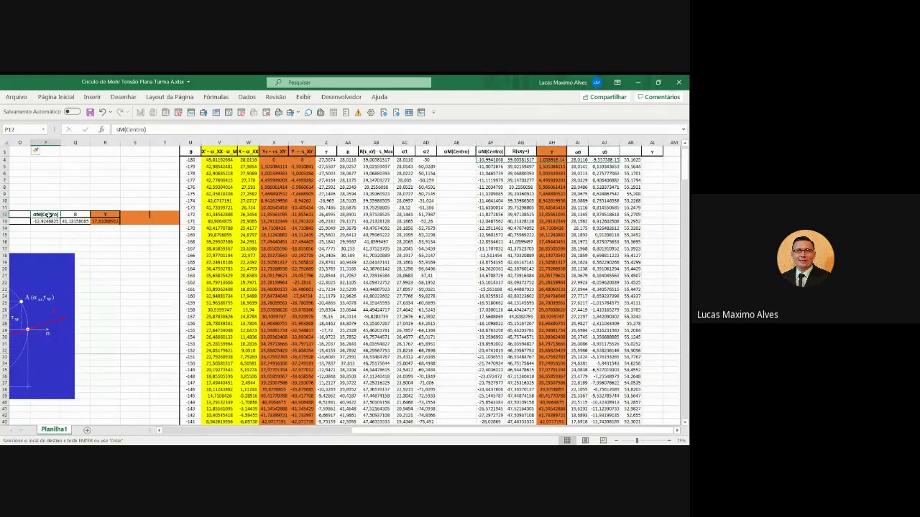
key("ctrl+v")
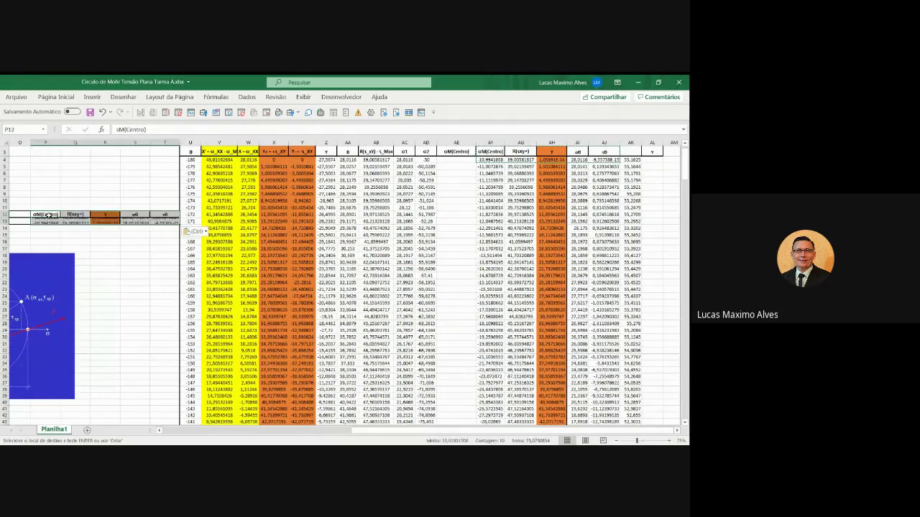
left_click(112, 240)
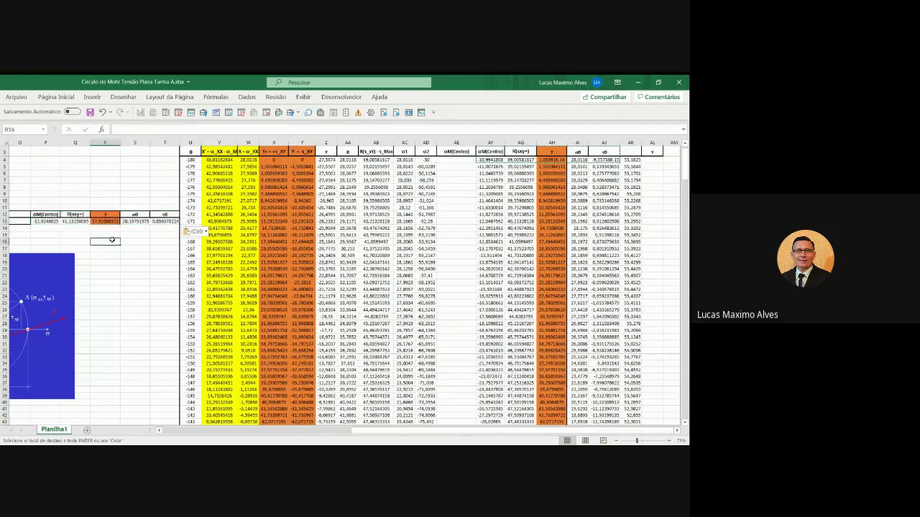
Step: Return to column A at the start of the sheet and save the workbook
key("Left")
key("Left")
key("Left")
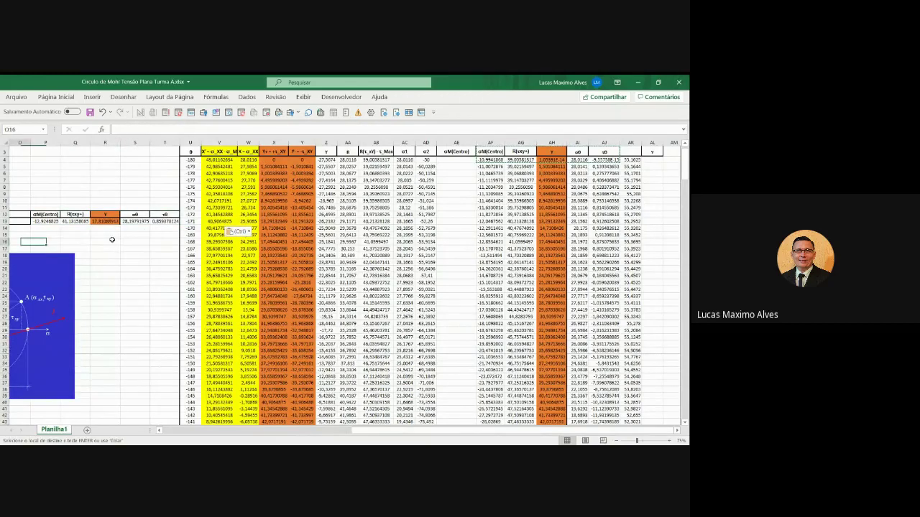
key("Left")
key("Left")
key("Left")
key("Left")
key("Left")
key("Left")
key("Left")
key("Left")
key("Left")
key("Left")
key("Left")
key("Left")
key("Left")
key("Left")
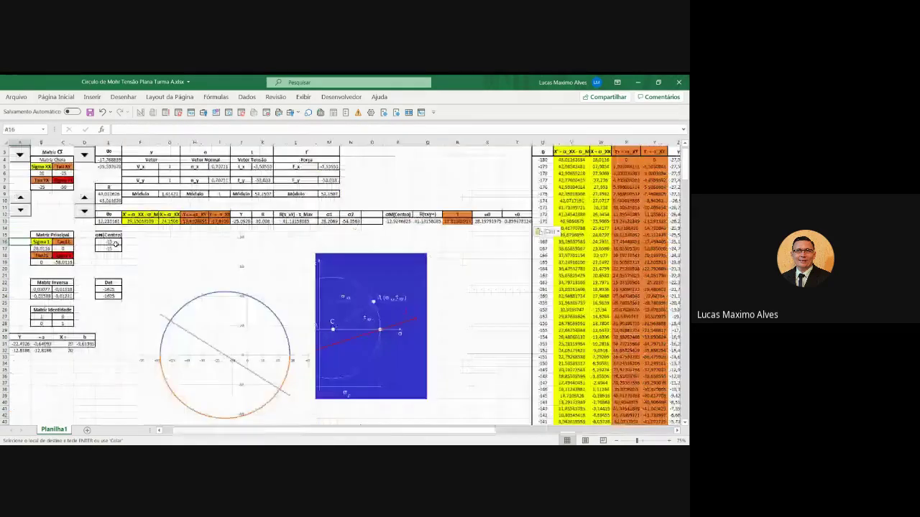
left_click(90, 113)
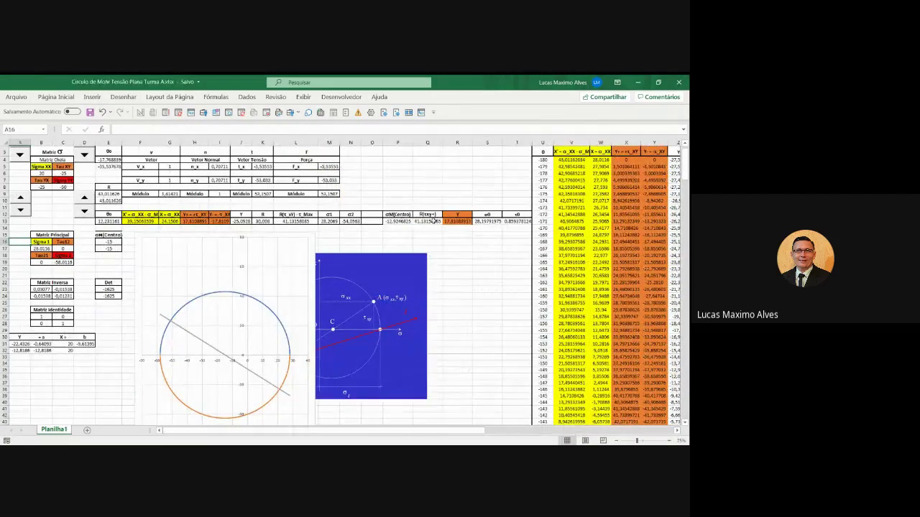
Step: Check the pasted single-angle formulas cell by cell from P13 to T13
left_click(404, 222)
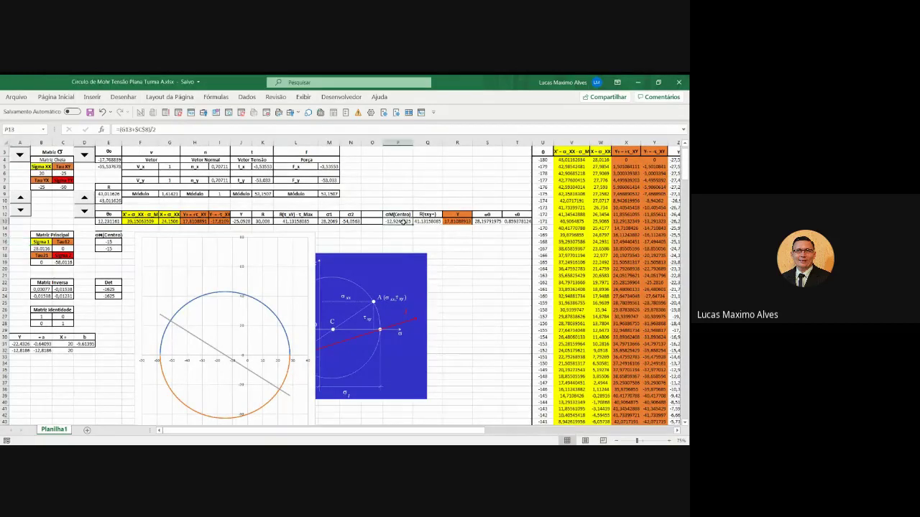
key("Right")
key("Right")
key("Right")
key("Right")
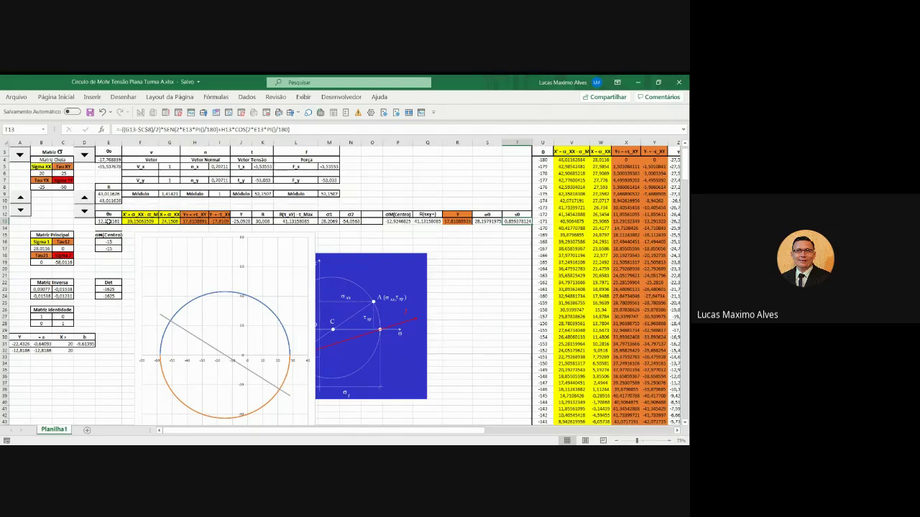
Step: Remove the +30 offset from the single-angle formula in E13, leaving =E4
left_click(108, 222)
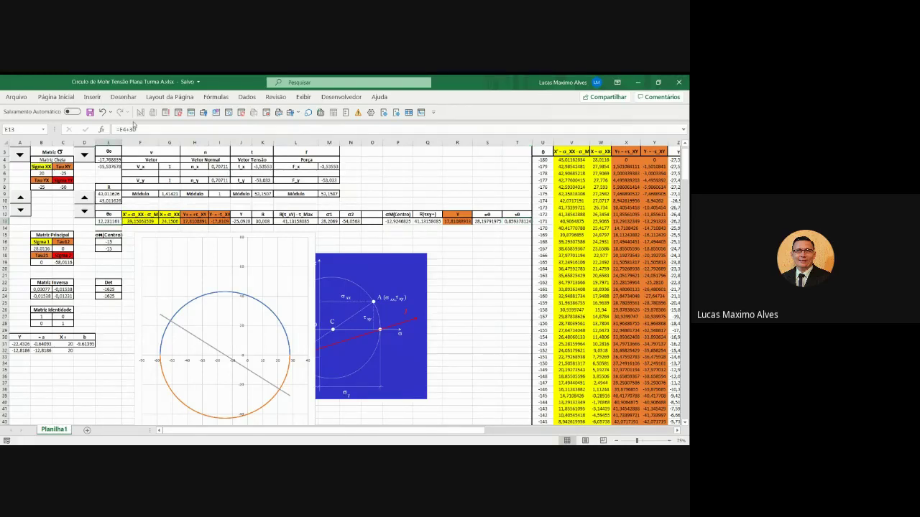
left_click(153, 130)
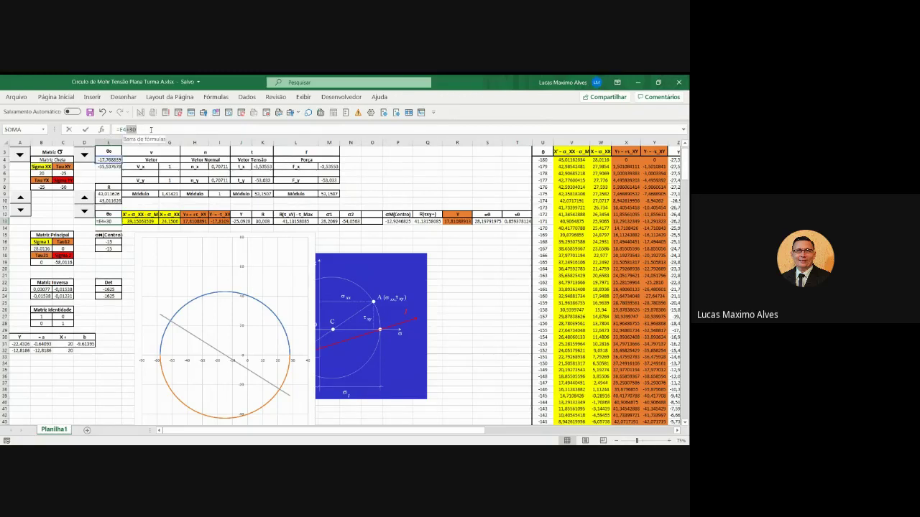
key("BackSpace")
key("BackSpace")
key("BackSpace")
key("Return")
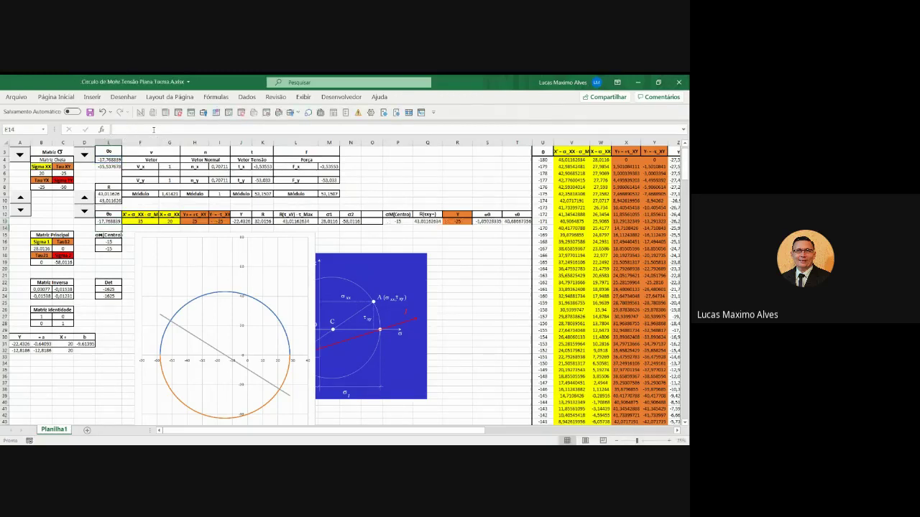
Step: Examine the single-angle results and their formulas along row 13, from E13 to N13, against the full matrix components
left_click(101, 220)
key("Right")
key("Right")
key("Right")
key("Right")
key("Right")
key("Right")
key("Right")
key("Right")
key("Right")
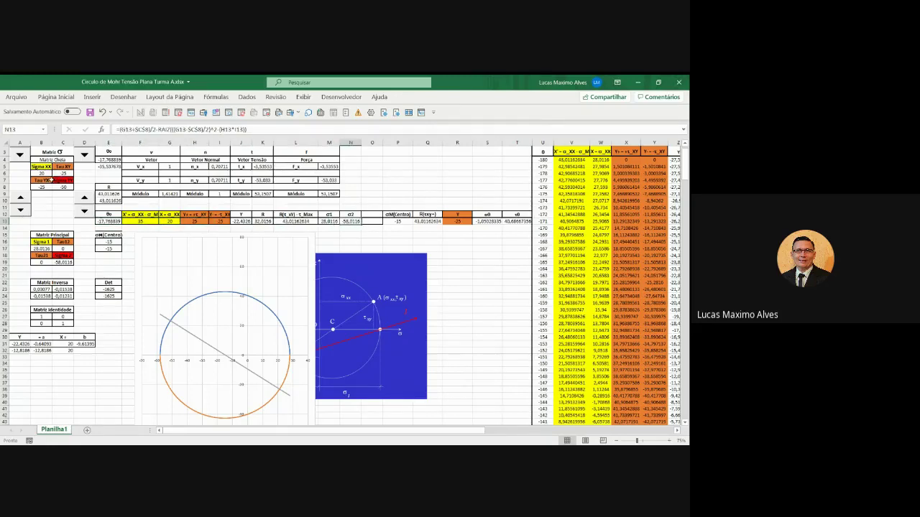
left_click(137, 223)
left_click(173, 222)
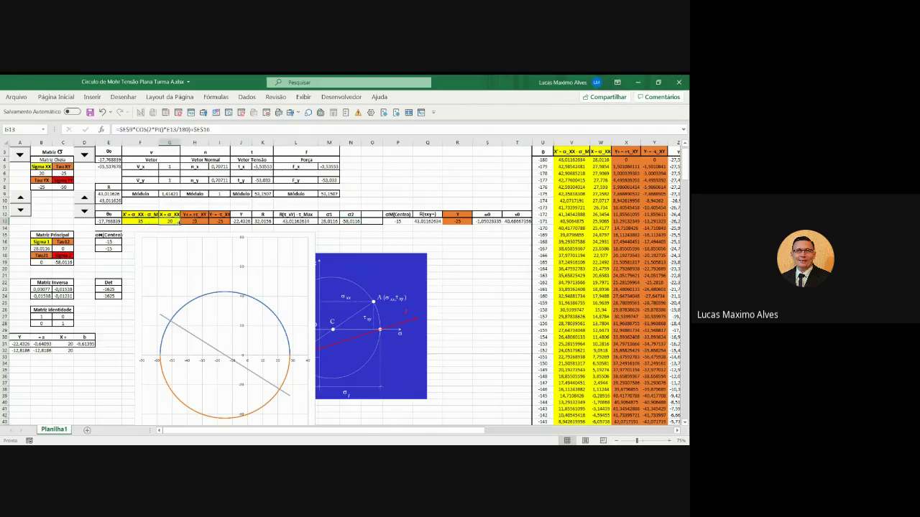
left_click(185, 222)
left_click(215, 222)
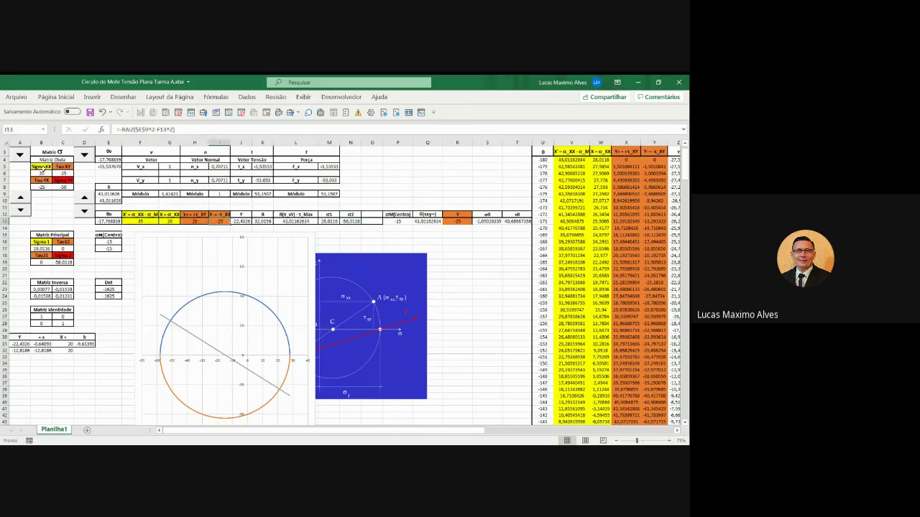
Step: Compare the full stress matrix, the angle formula in E4 and the principal matrix with the single-angle results in row 13
left_click_drag(42, 171, 67, 181)
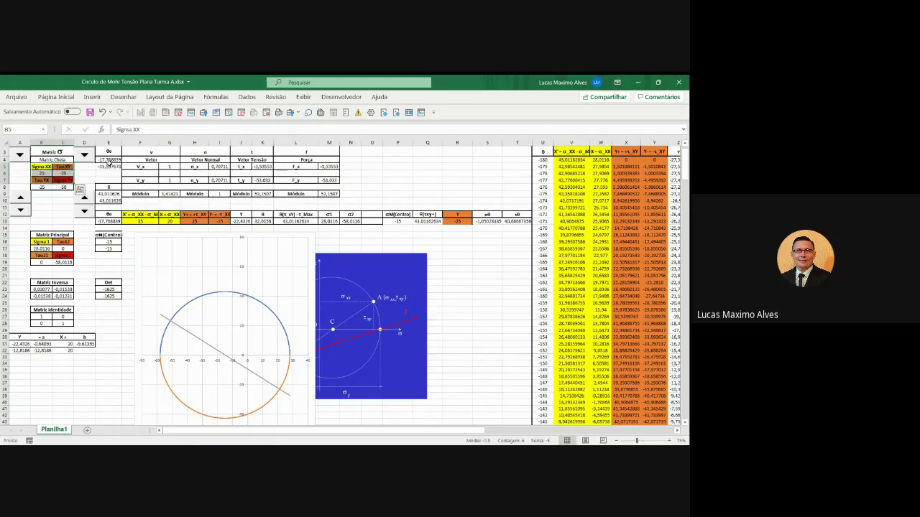
left_click(108, 161)
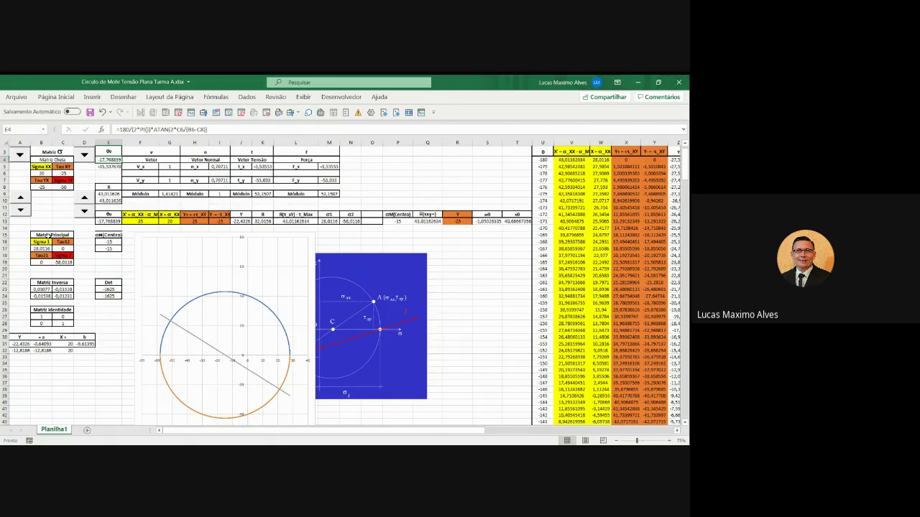
left_click_drag(48, 235, 42, 261)
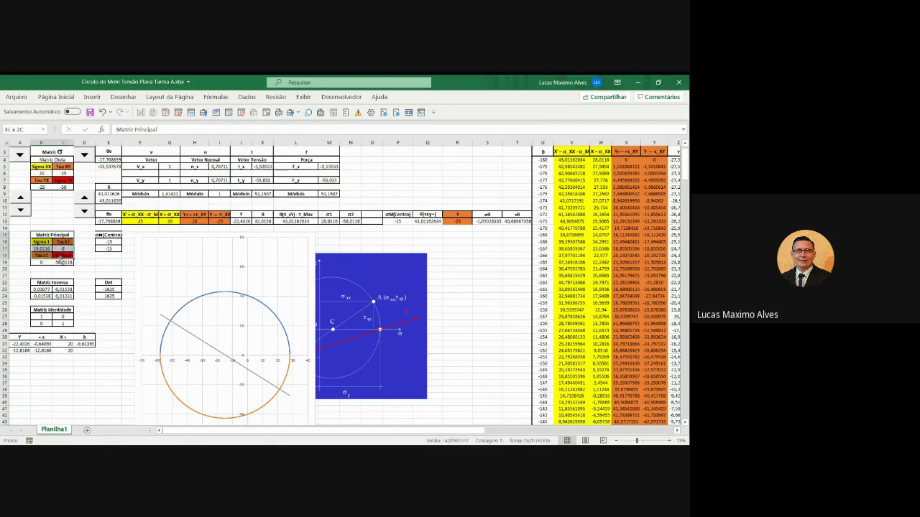
left_click(148, 294)
left_click(106, 222)
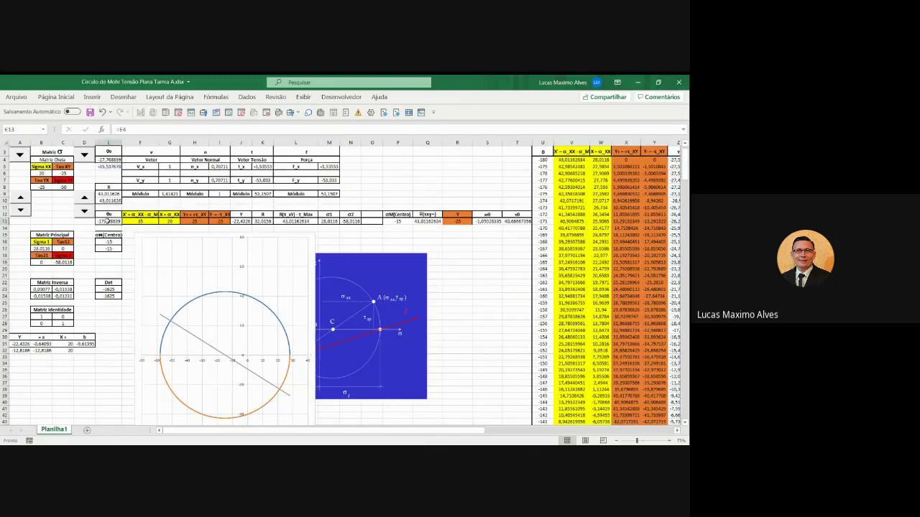
left_click_drag(107, 222, 337, 218)
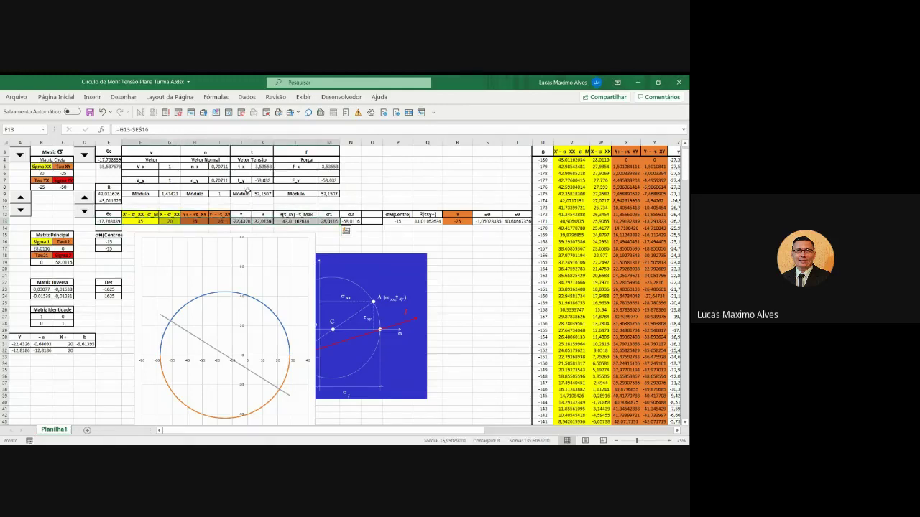
Step: Save the workbook and add 30 degrees to the single angle by setting E13 to =E4+30
left_click(123, 320)
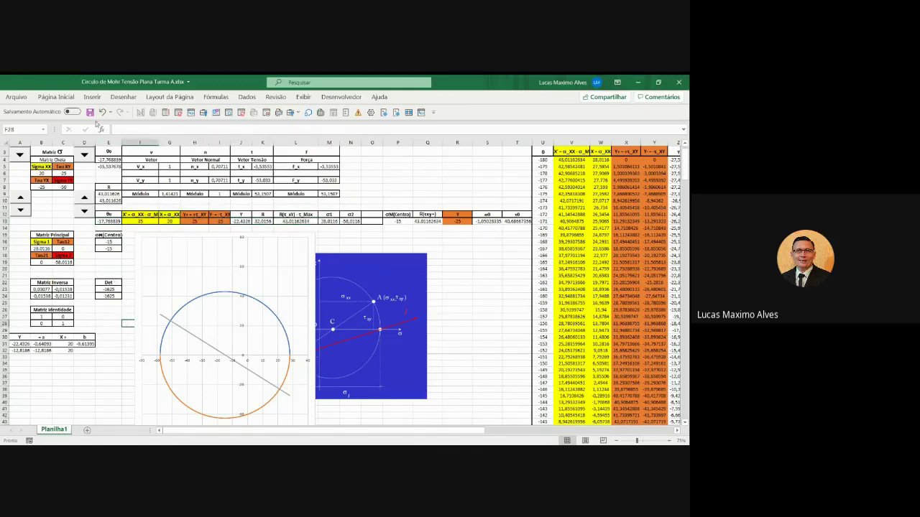
left_click(108, 363)
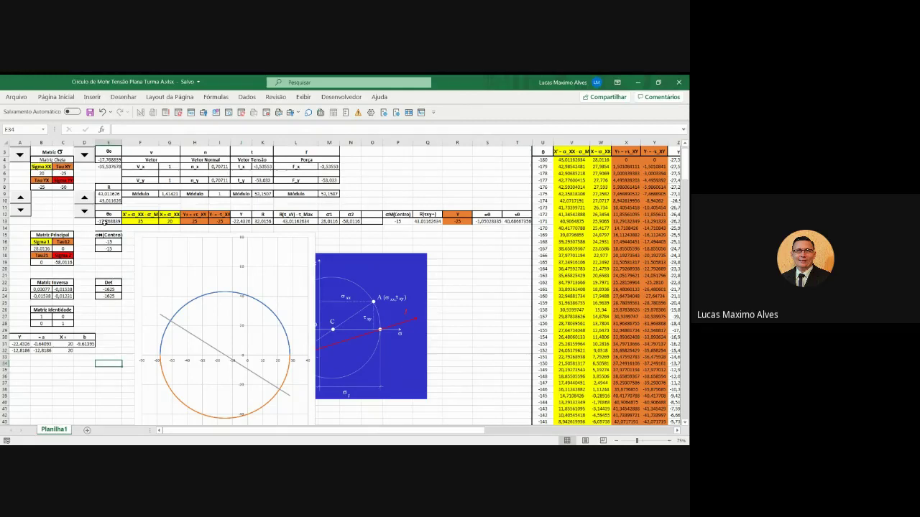
left_click(106, 221)
left_click(128, 130)
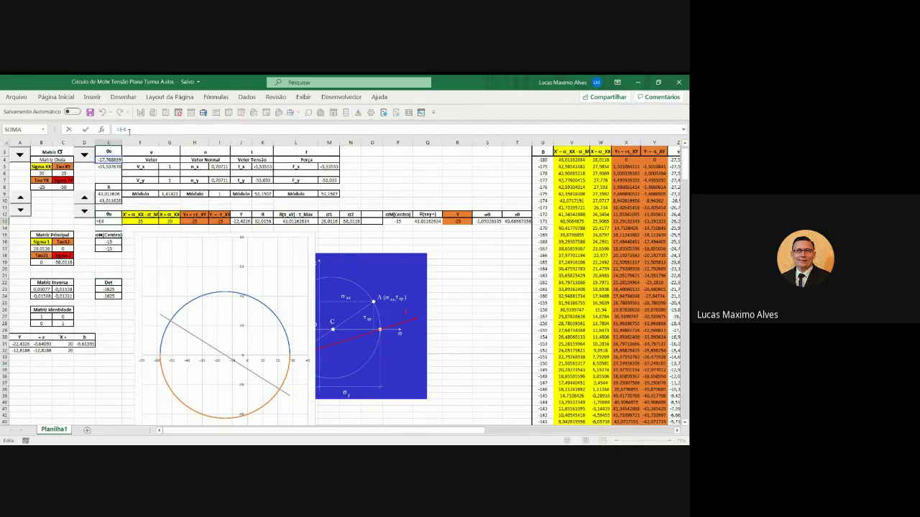
type("+30")
key("Return")
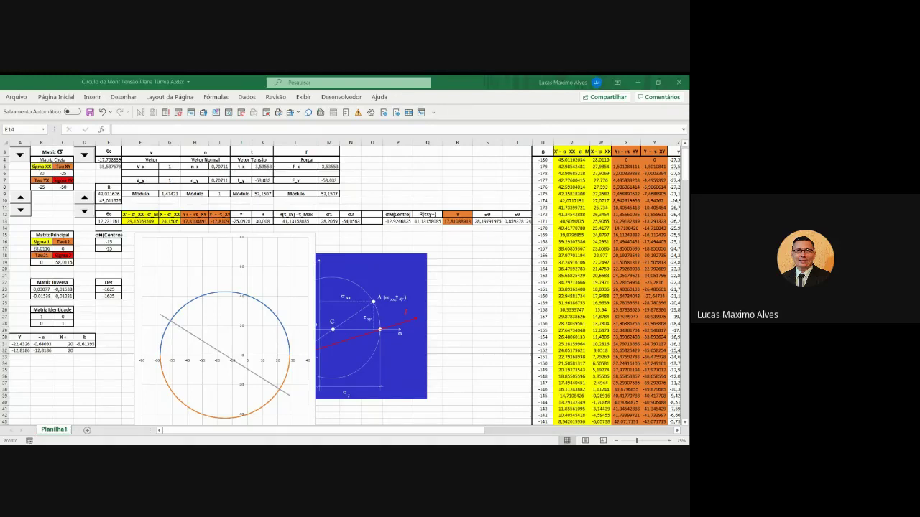
Step: Switch to the Google Forms exercise list and review questions 10 and 11 on dislocation stress fields, up to question 9
key("alt+Tab")
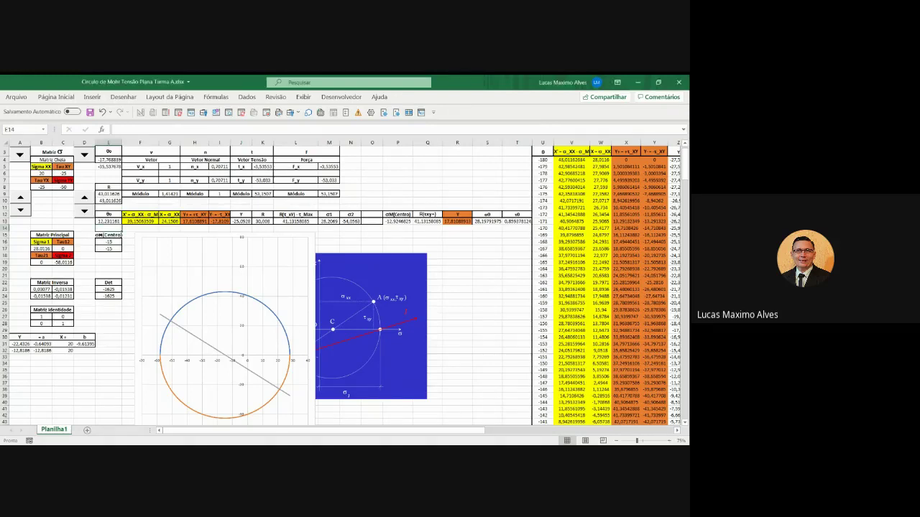
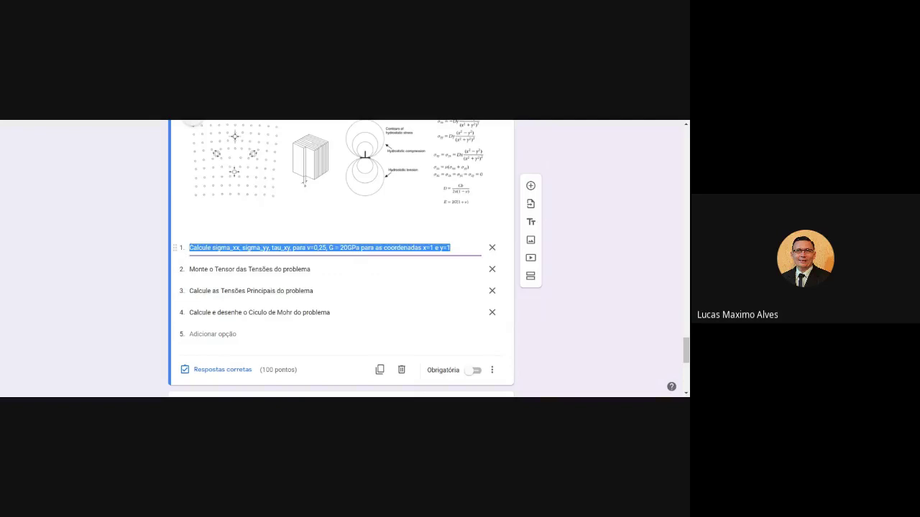
left_click(451, 248)
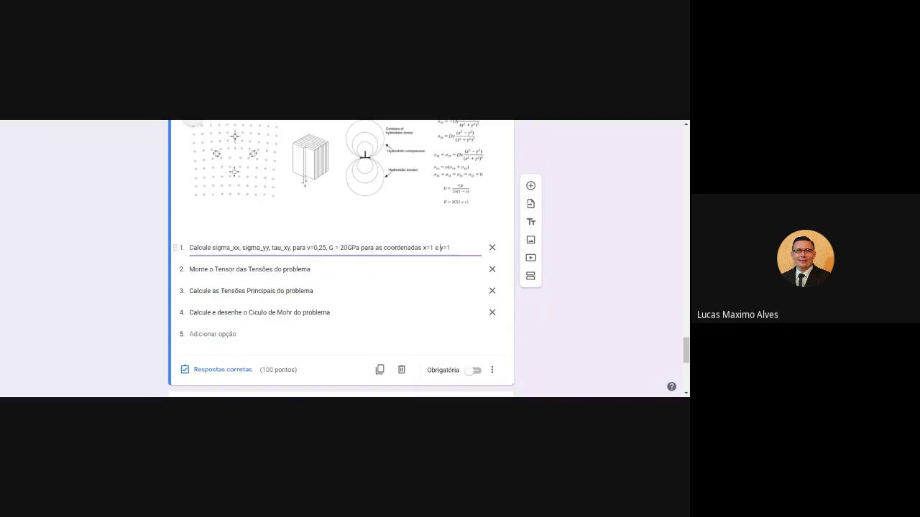
left_click_drag(451, 248, 360, 248)
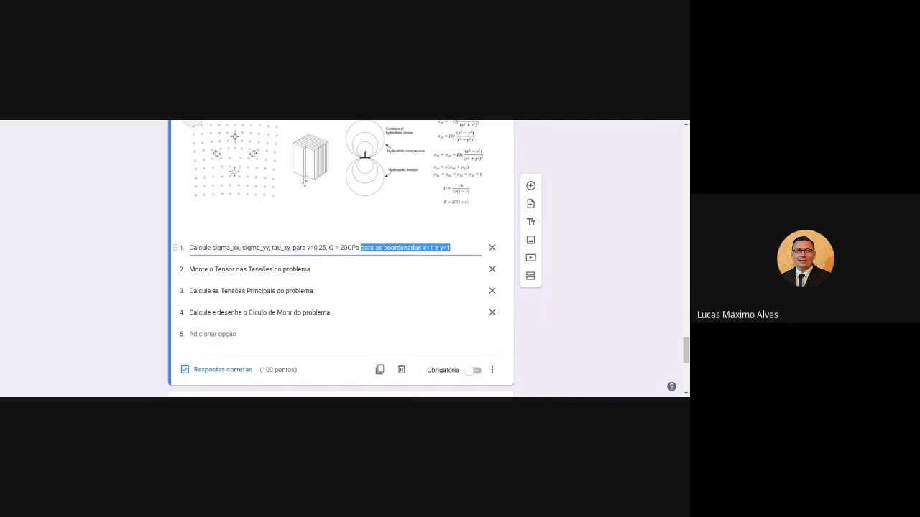
left_click(150, 300)
scroll(150, 299, "down", 1)
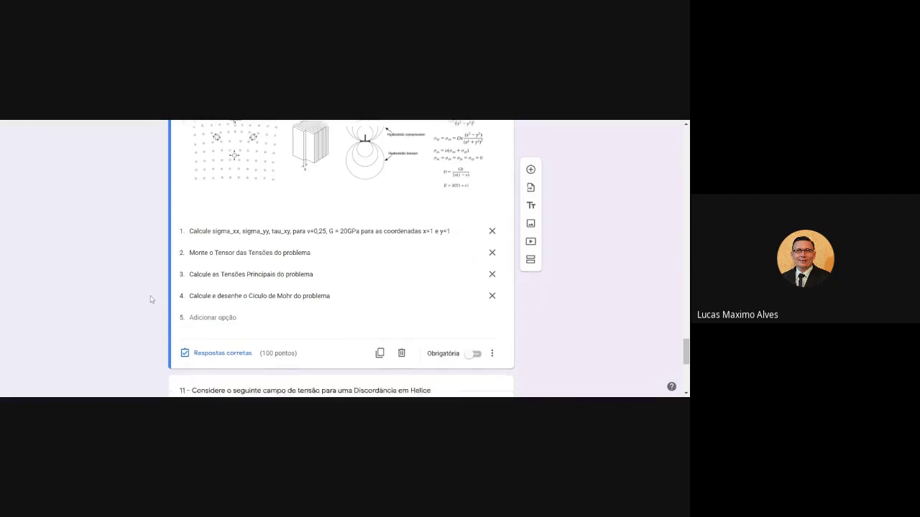
scroll(150, 300, "down", 3)
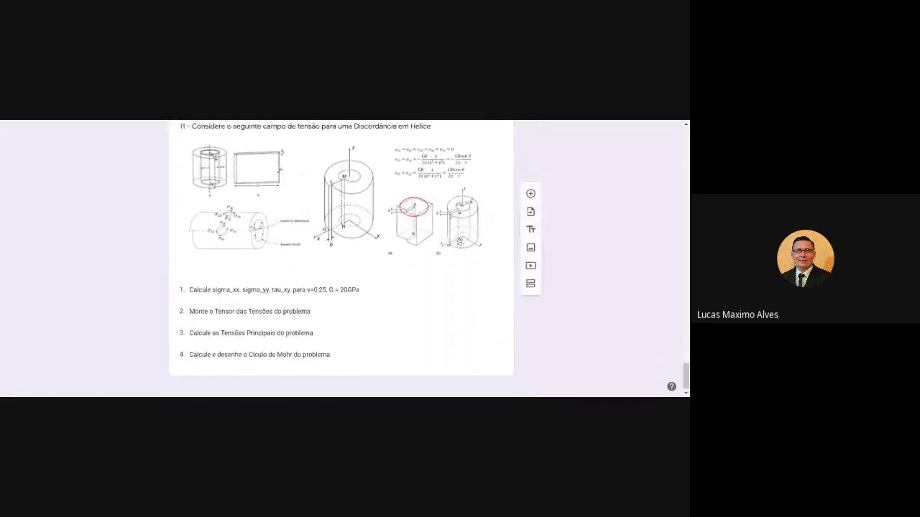
scroll(341, 259, "up", 1)
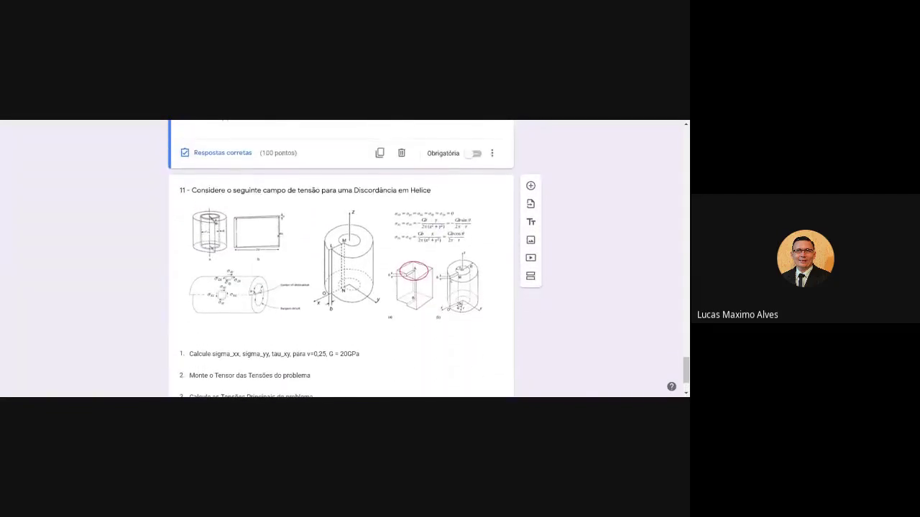
scroll(342, 259, "up", 5)
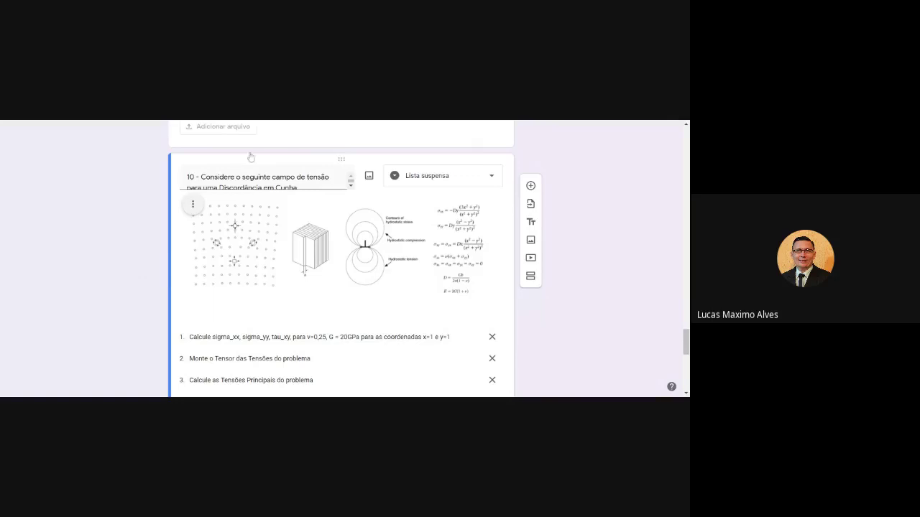
left_click(295, 135)
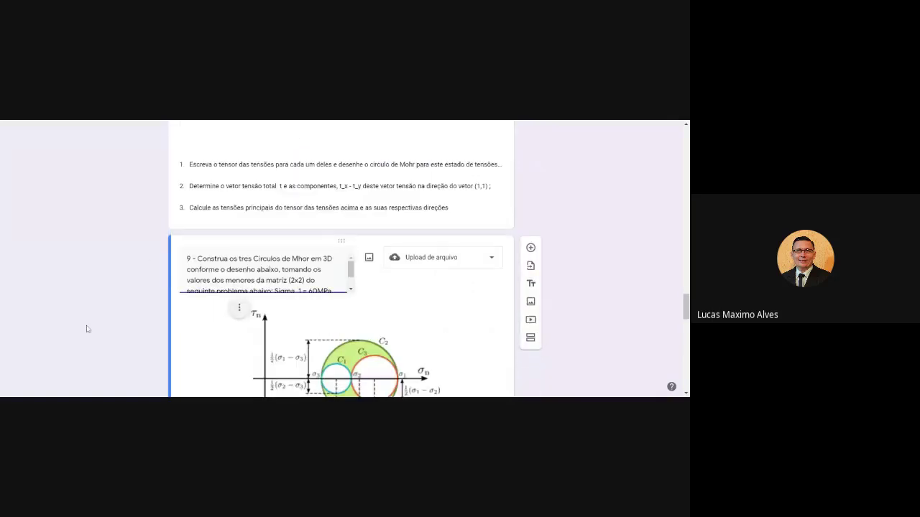
Step: Append "para as coordenadas x=1 e y=1" to the first item of question 11 on the screw dislocation stress field
scroll(87, 329, "down", 5)
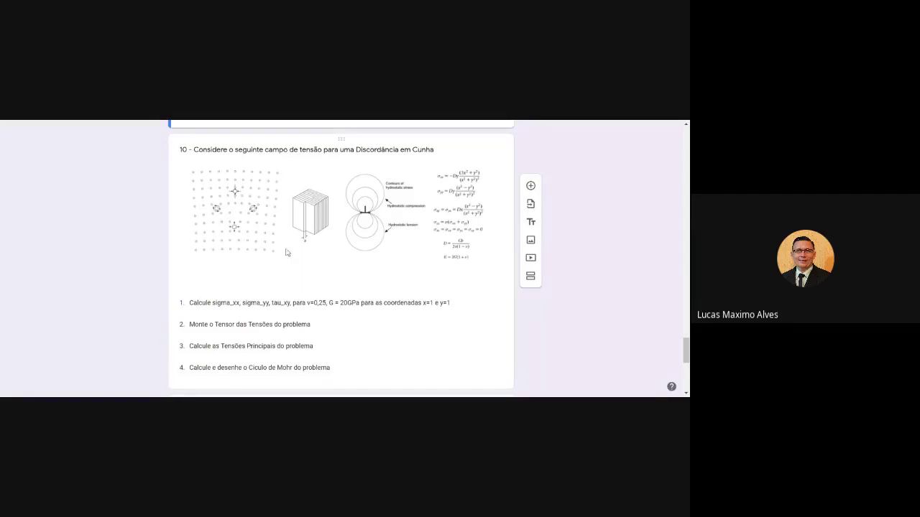
scroll(118, 327, "down", 3)
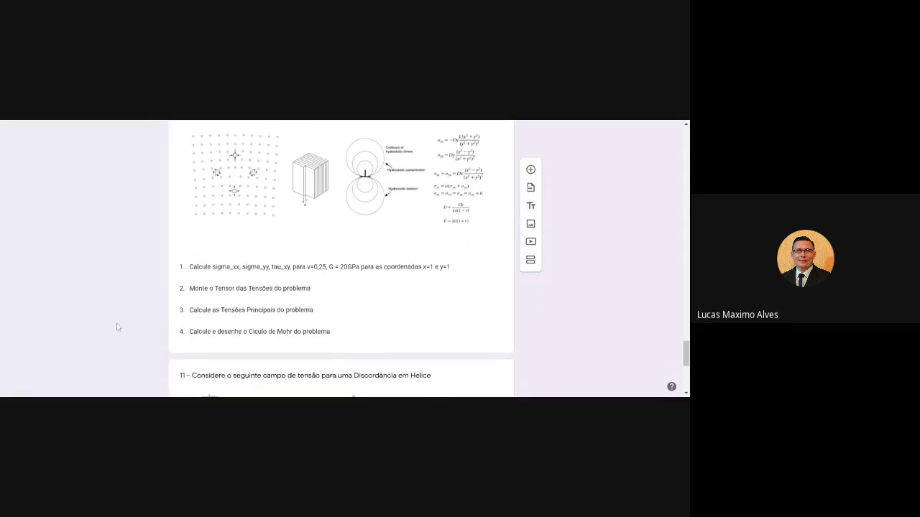
scroll(364, 292, "down", 4)
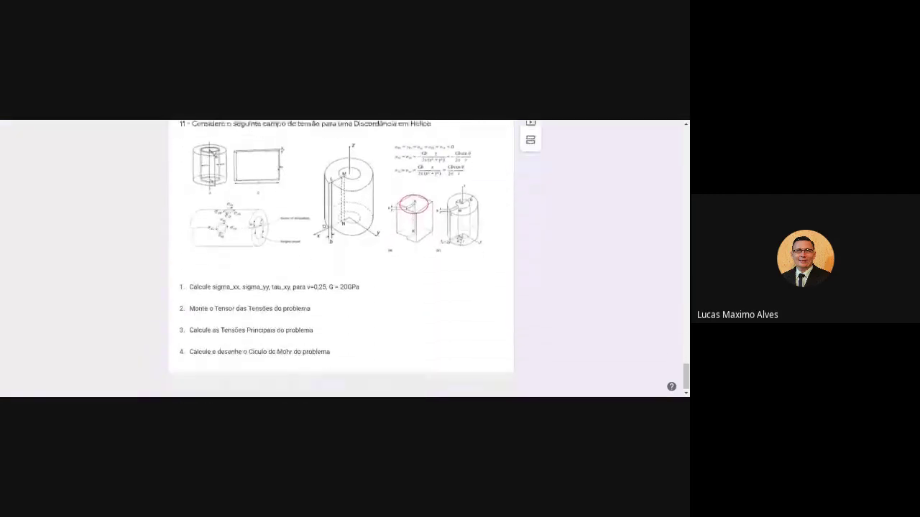
left_click(364, 292)
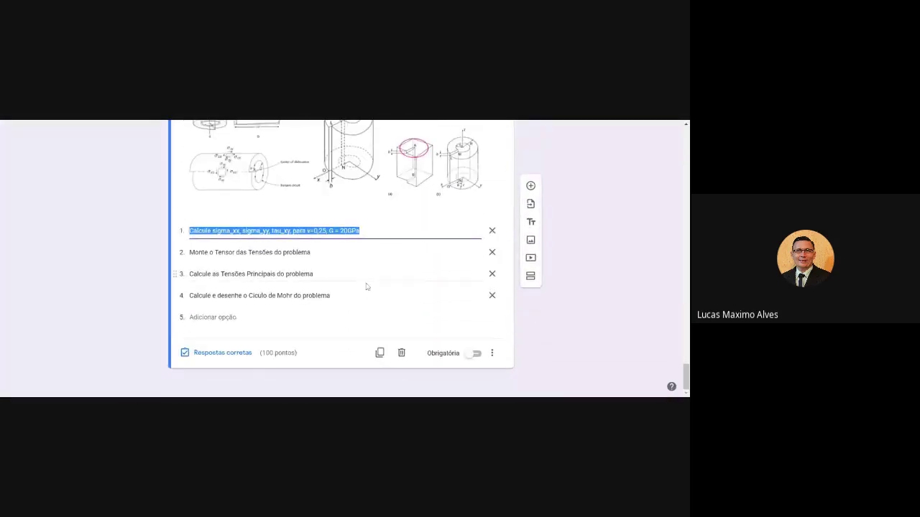
left_click(360, 231)
type("para as coordenadas x=1 e y=1")
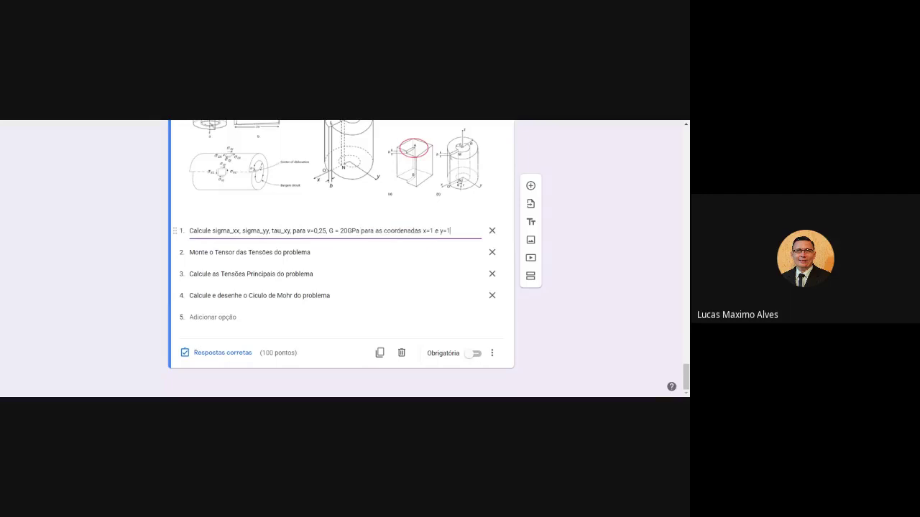
left_click(146, 253)
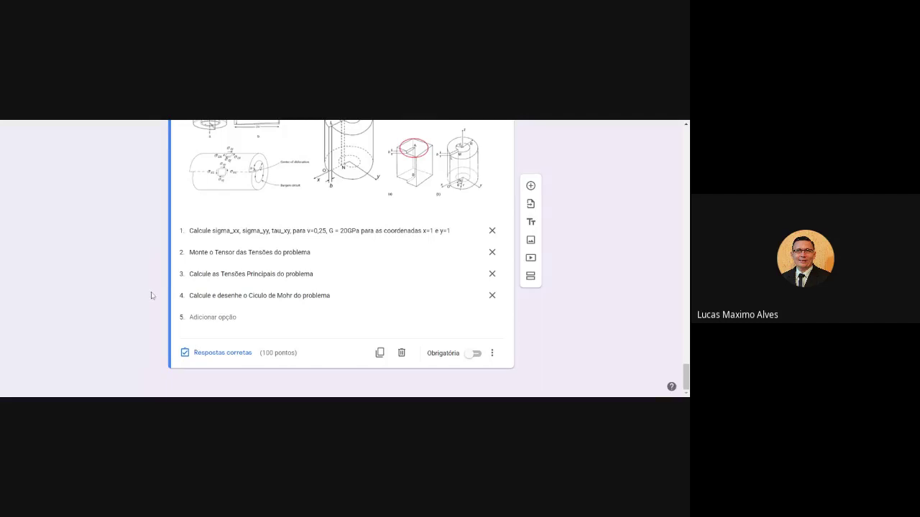
scroll(151, 295, "up", 1)
scroll(341, 259, "up", 5)
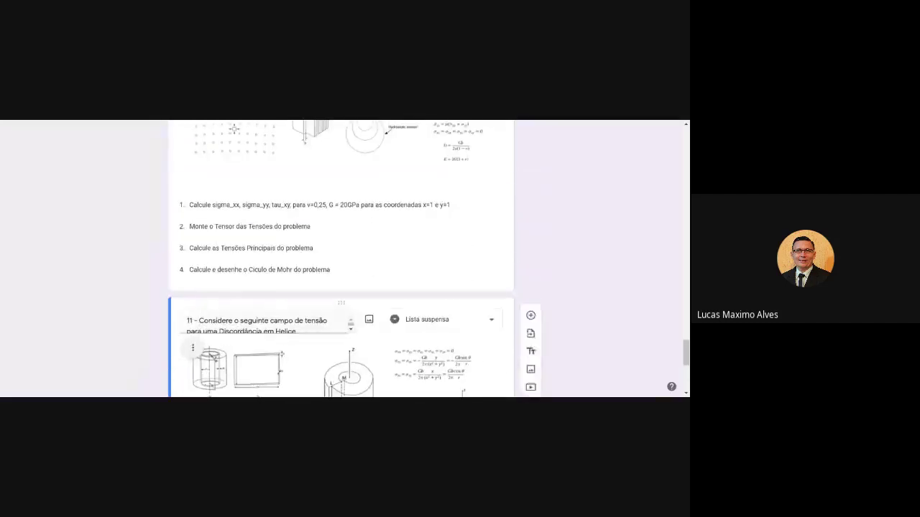
scroll(342, 259, "up", 5)
key("Home")
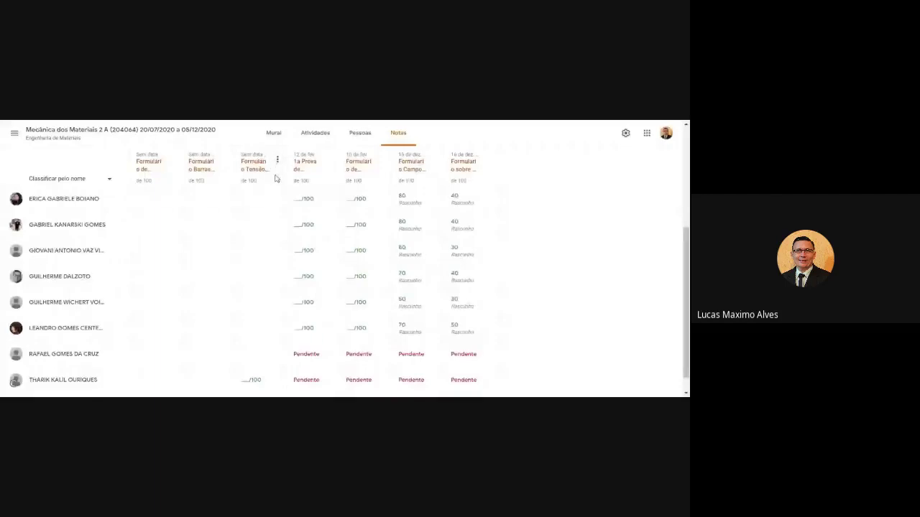
Step: Switch to the Google Classroom gradebook of Mecânica dos Materiais 2 A and review every student's submissions and grades for the forms and 1a Prova
scroll(275, 173, "up", 10)
left_click(277, 161)
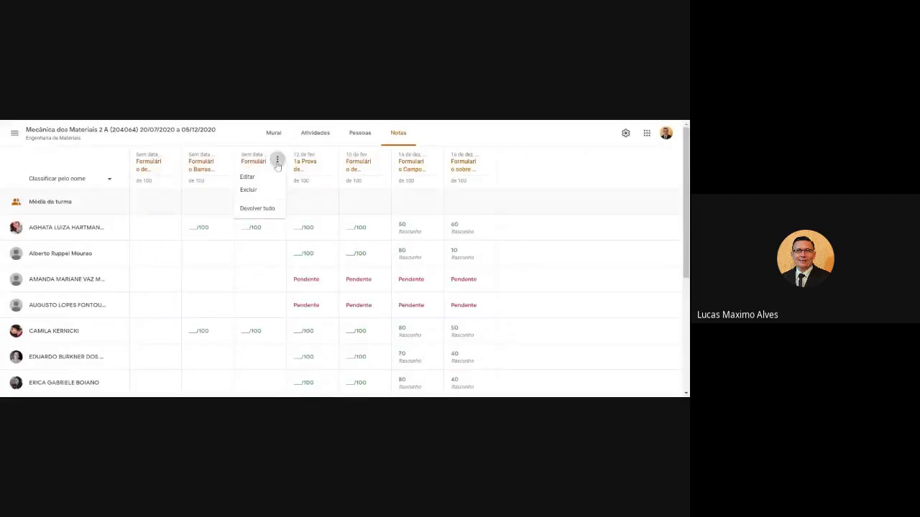
left_click(455, 140)
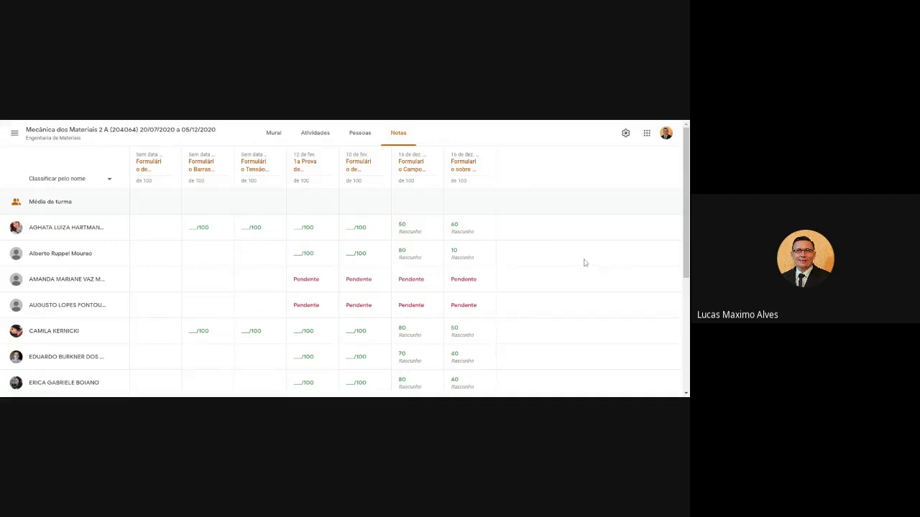
scroll(683, 224, "down", 3)
scroll(13, 383, "down", 3)
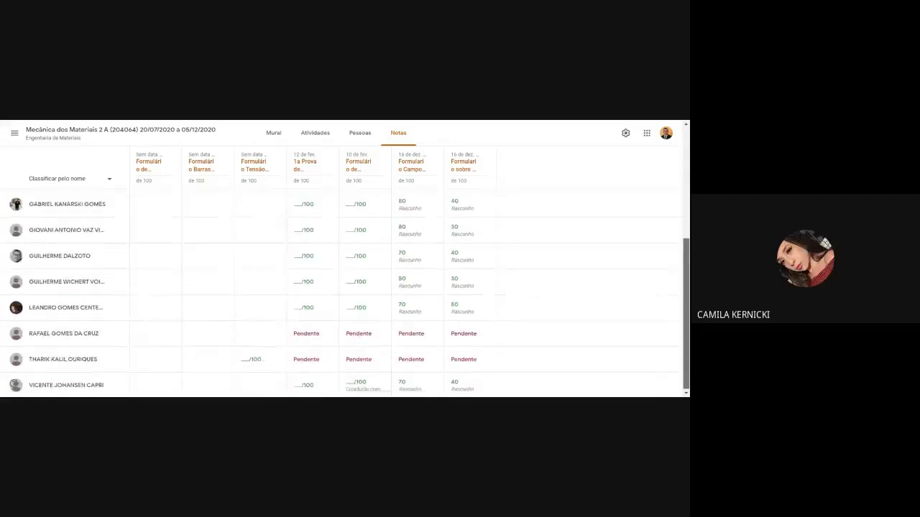
left_click_drag(686, 327, 686, 214)
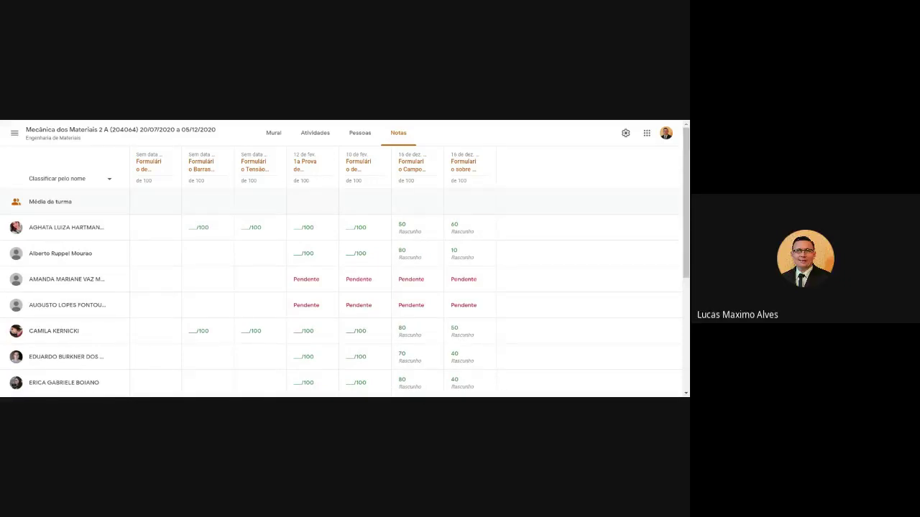
scroll(687, 225, "down", 1)
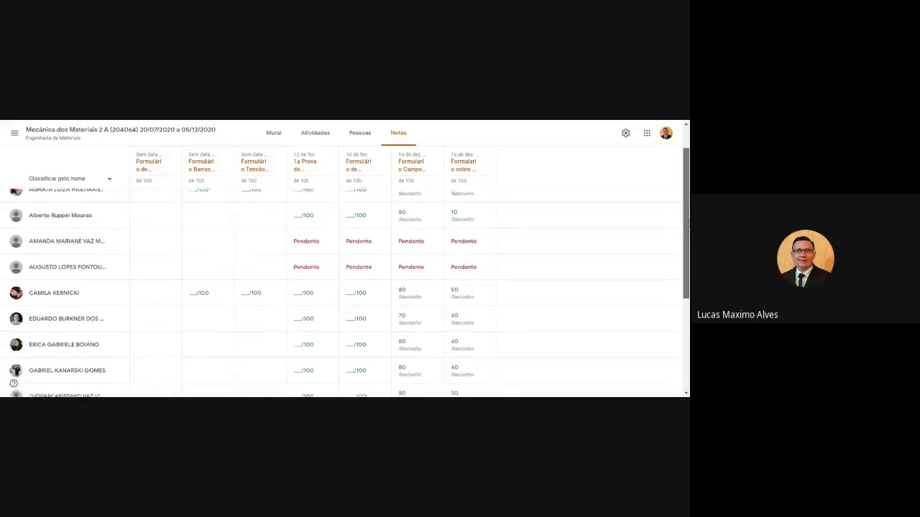
scroll(345, 288, "up", 1)
scroll(345, 288, "down", 3)
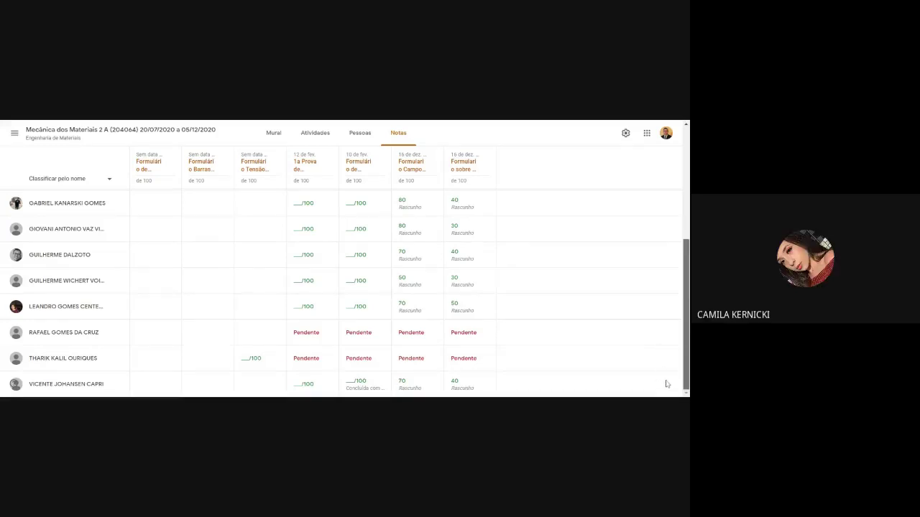
scroll(653, 269, "up", 5)
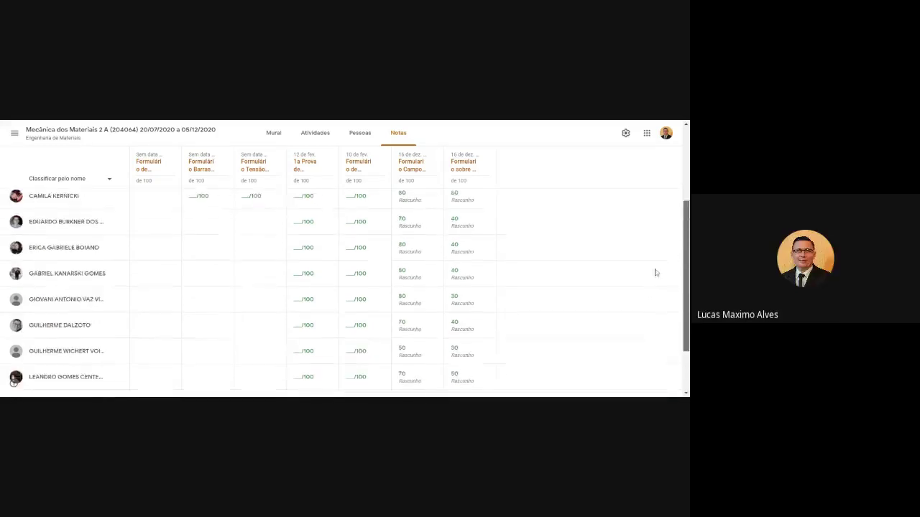